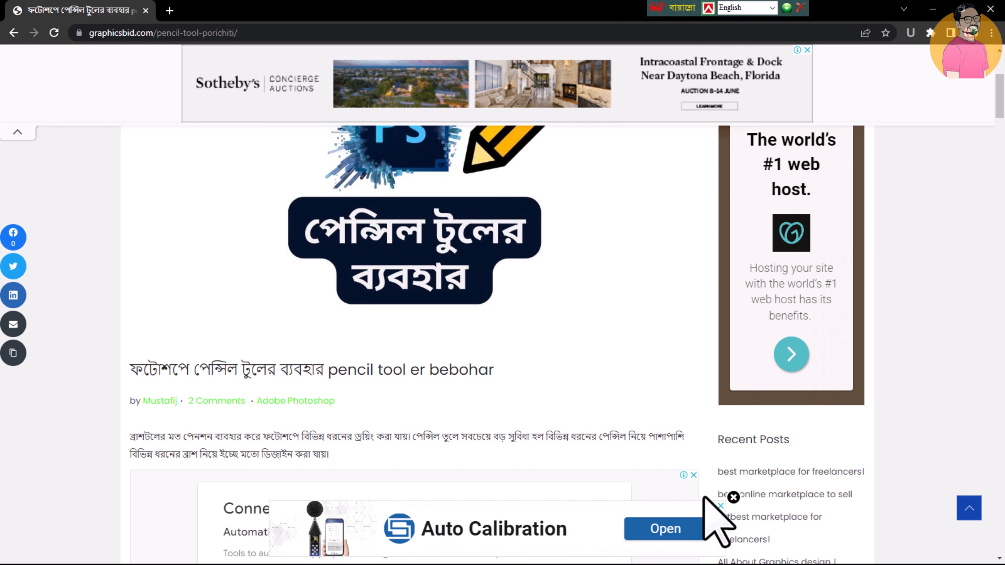
Examine the Photoshop pencil tool article and where ads appear between its paragraphs and in its sidebar
scroll(704, 498, "up", 1)
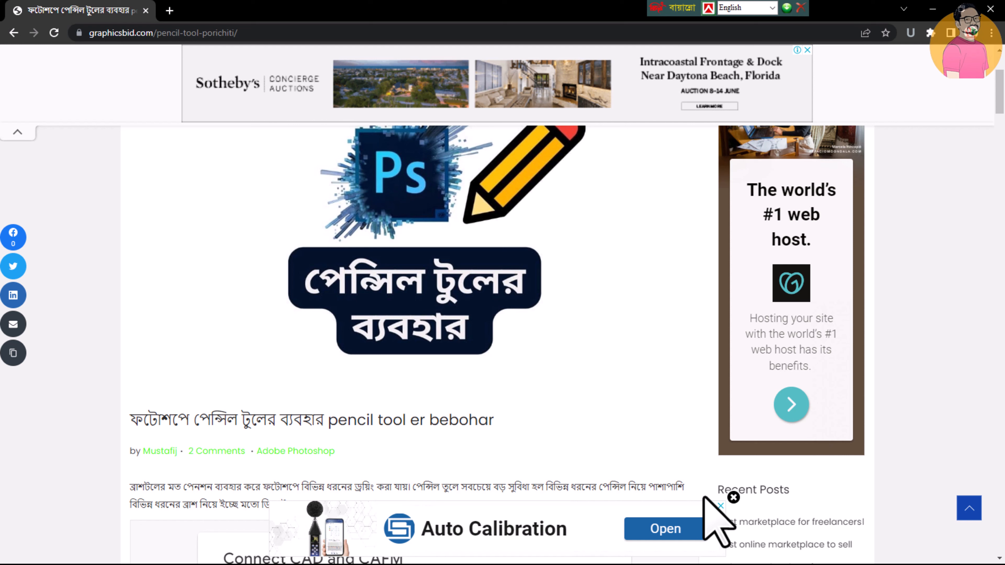
scroll(413, 344, "down", 7)
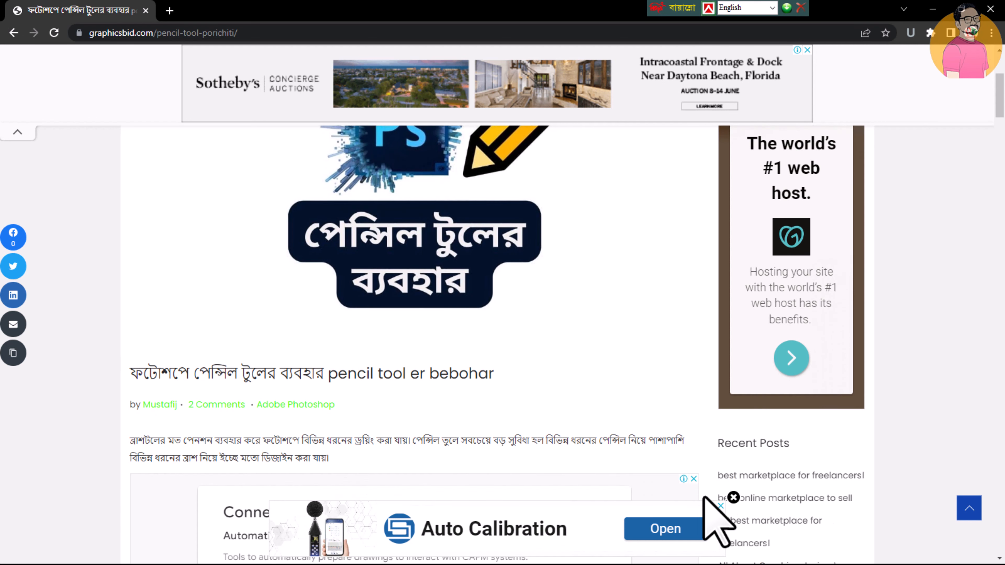
scroll(413, 344, "down", 5)
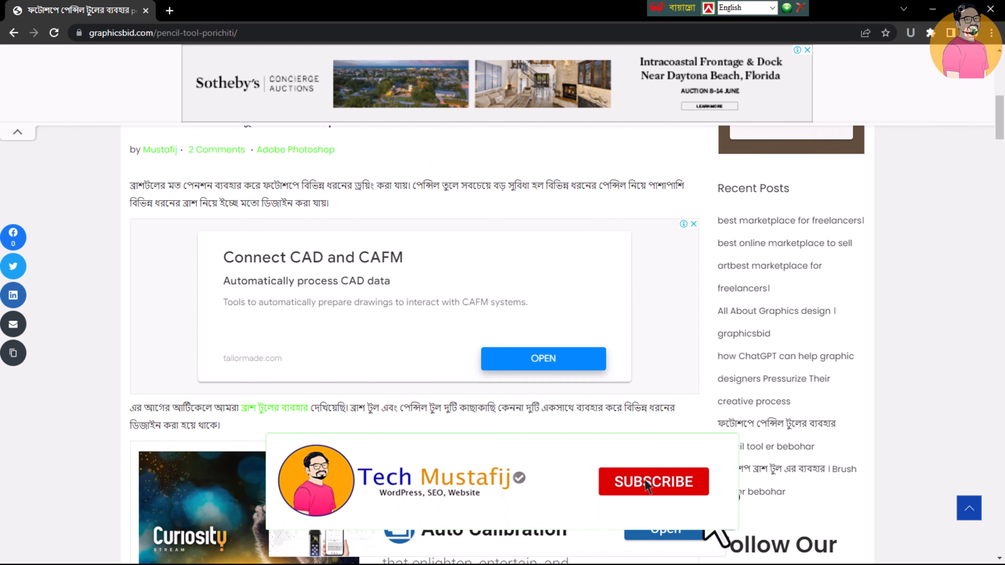
scroll(413, 345, "down", 6)
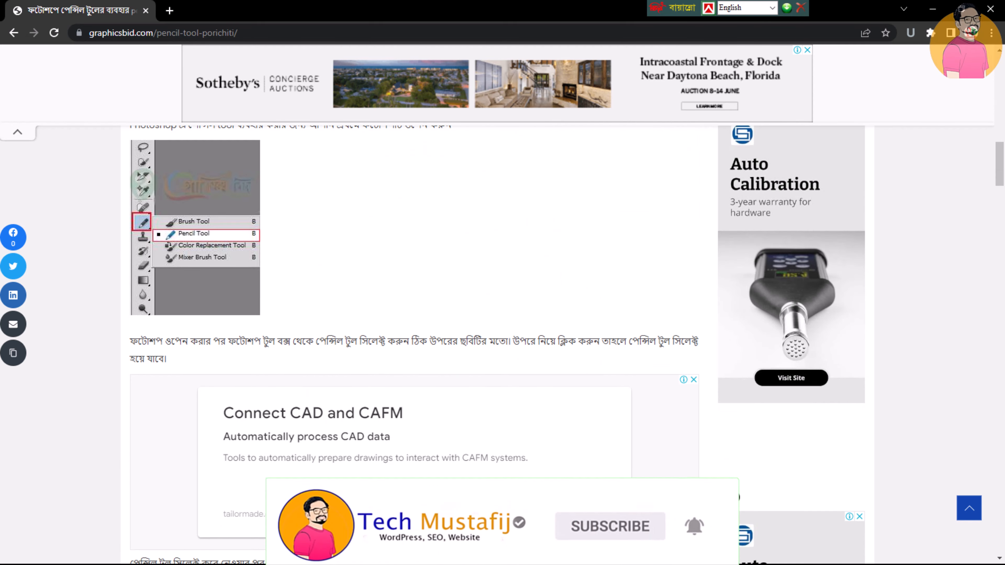
scroll(704, 514, "down", 7)
scroll(705, 499, "up", 7)
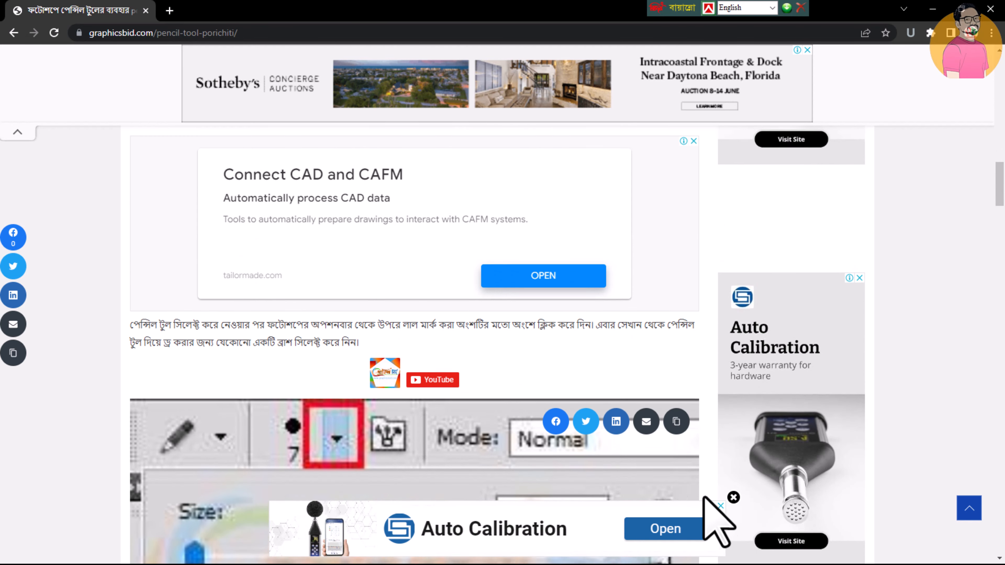
scroll(705, 499, "up", 15)
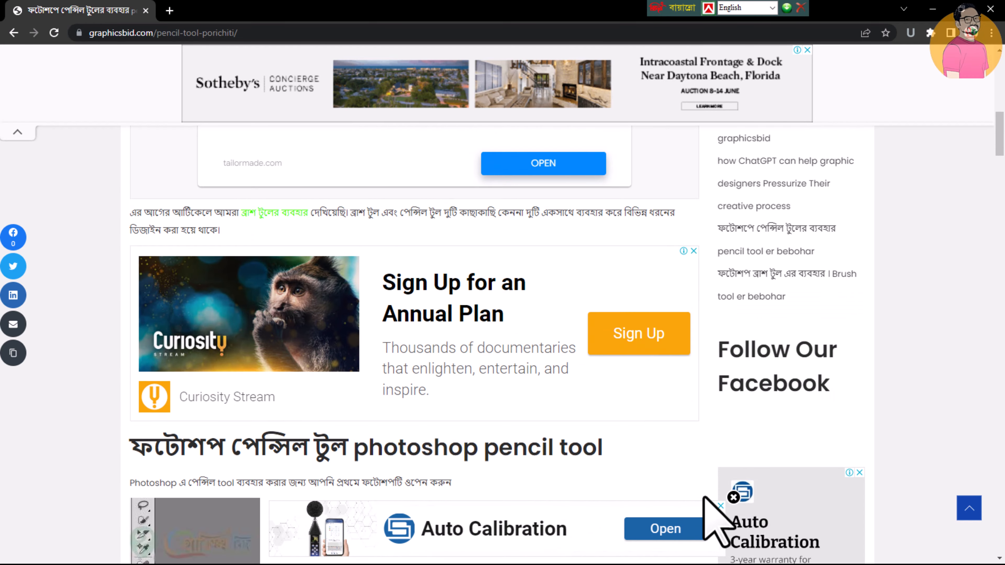
scroll(705, 499, "down", 5)
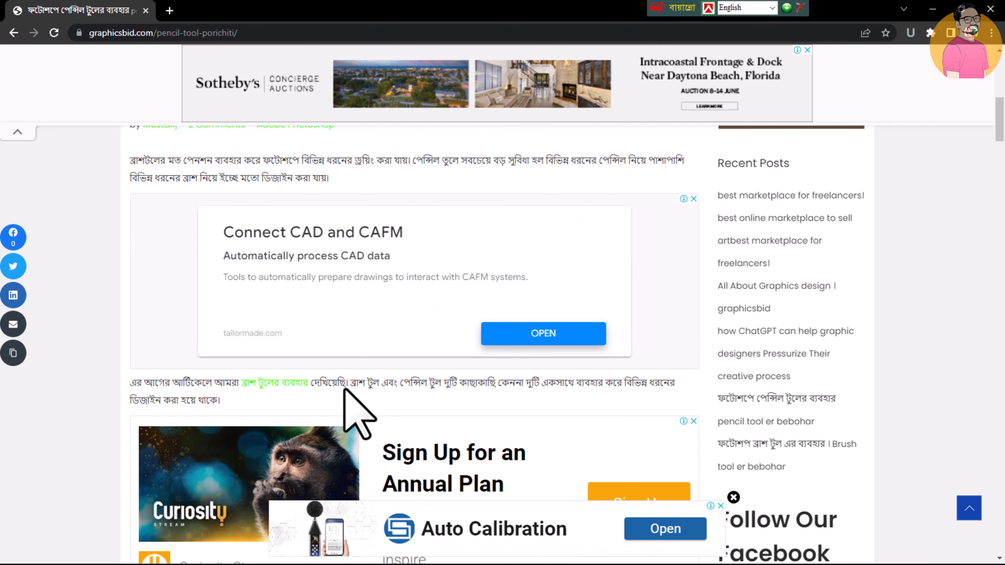
scroll(361, 435, "down", 12)
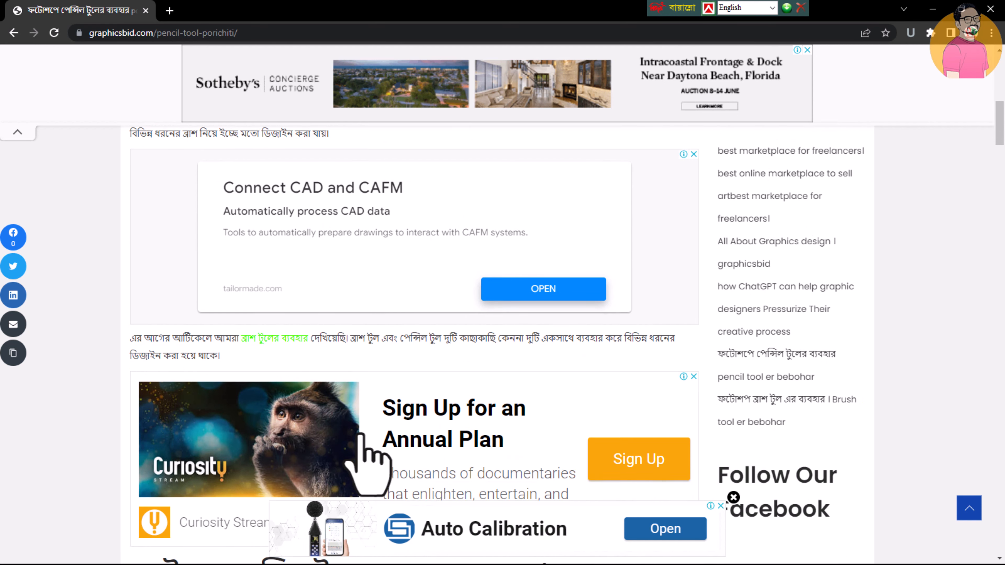
scroll(368, 465, "down", 1)
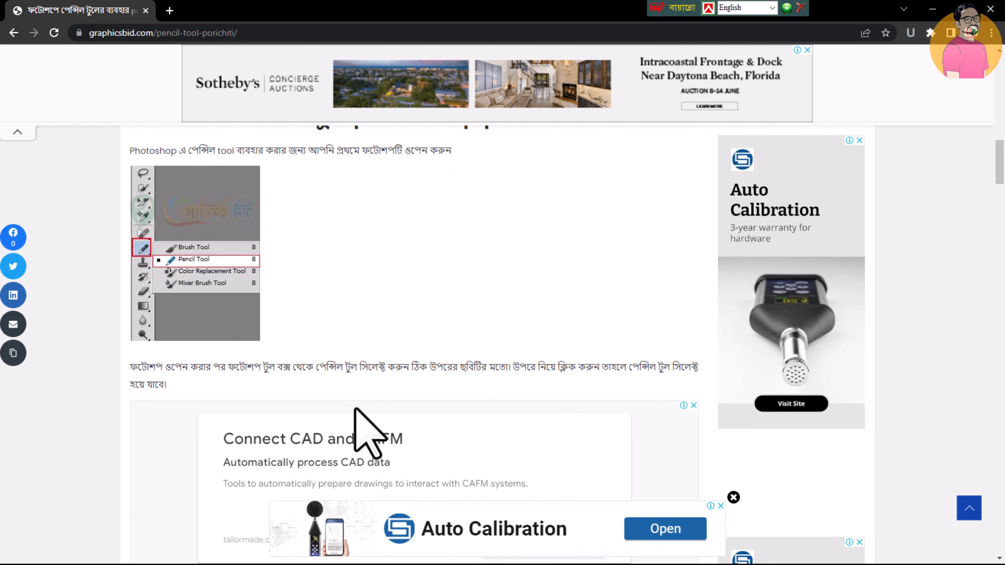
scroll(372, 372, "down", 8)
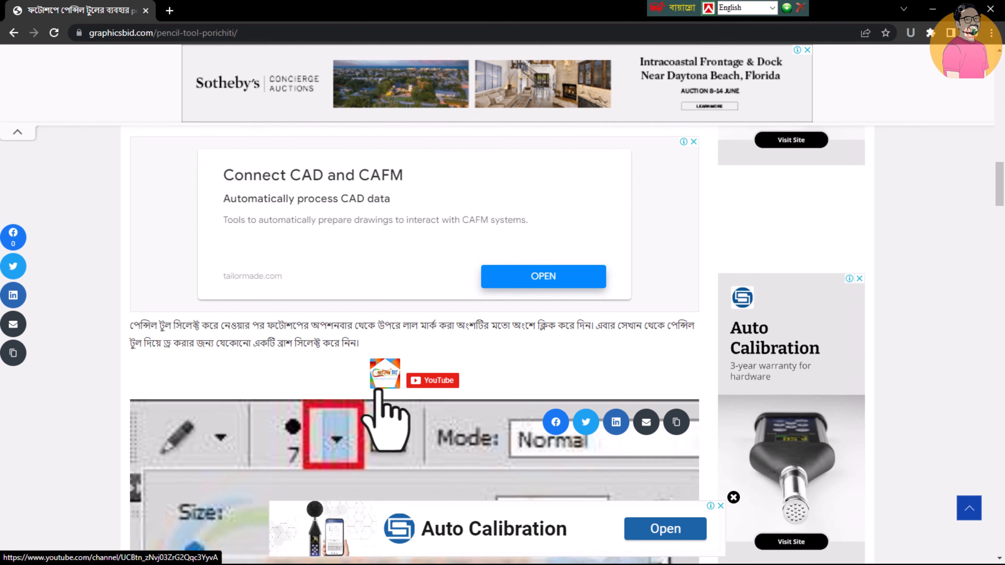
scroll(378, 392, "down", 8)
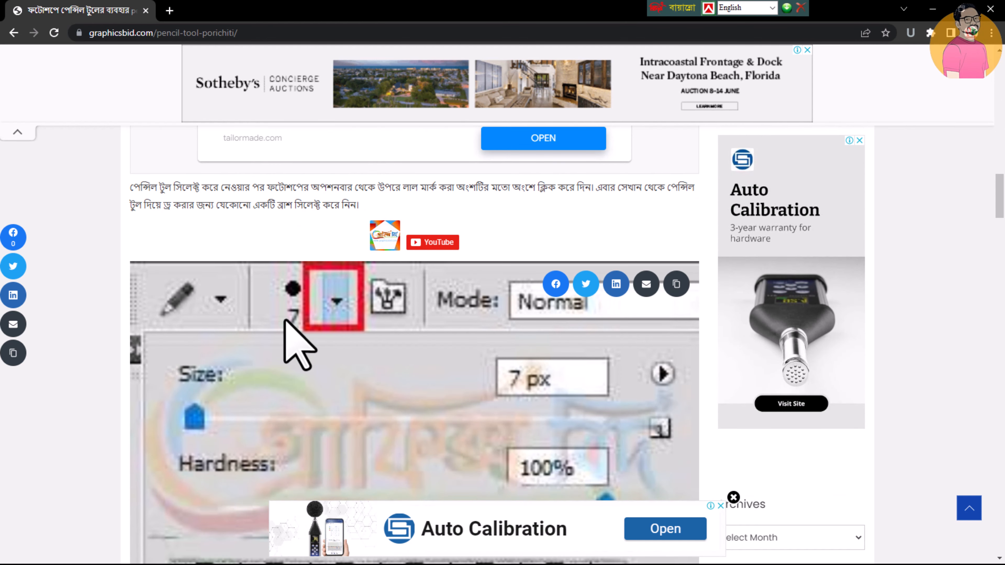
scroll(285, 321, "down", 9)
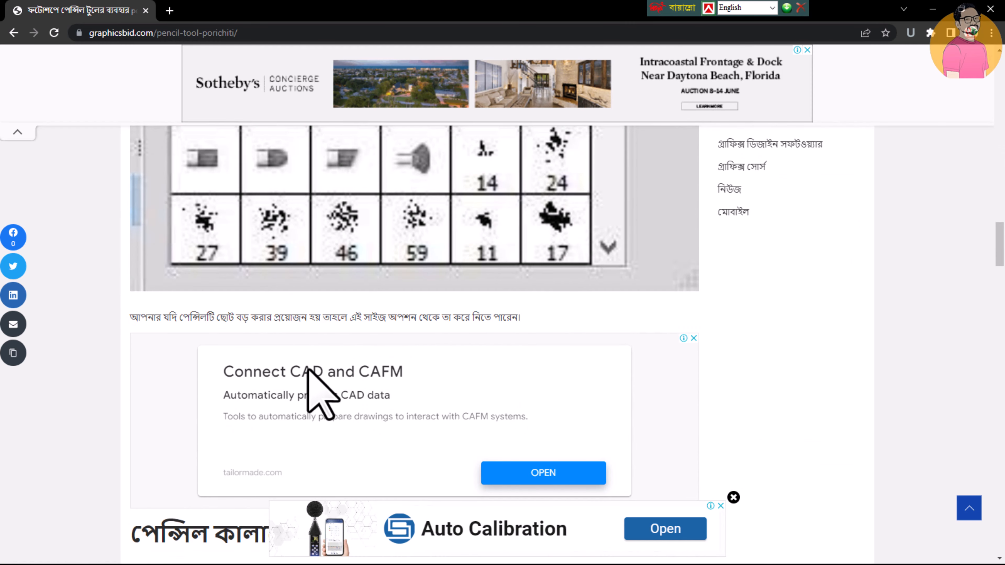
scroll(301, 365, "down", 12)
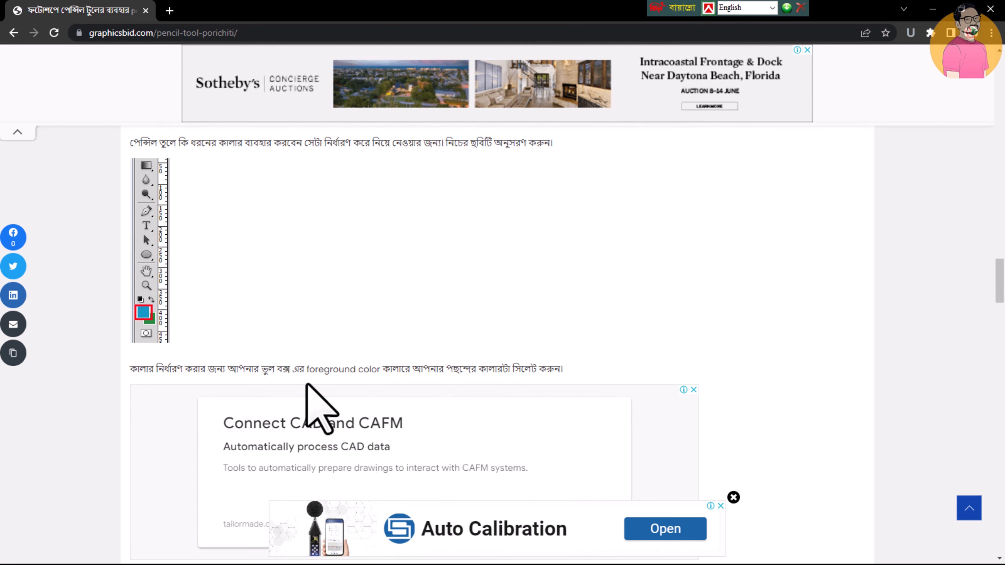
scroll(317, 392, "down", 3)
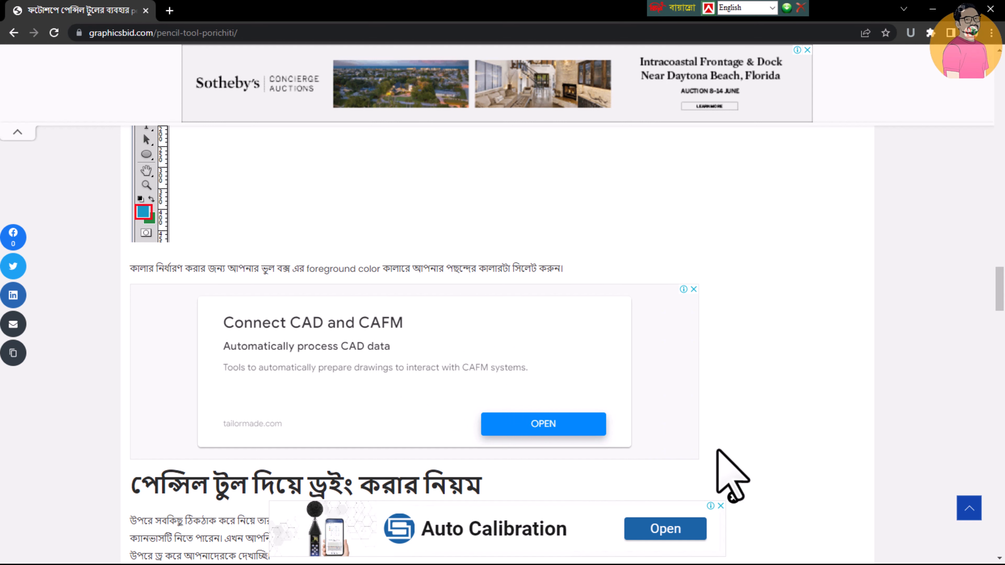
Close the floating Auto Calibration ad and look over the rest of the pencil tool article
left_click(721, 506)
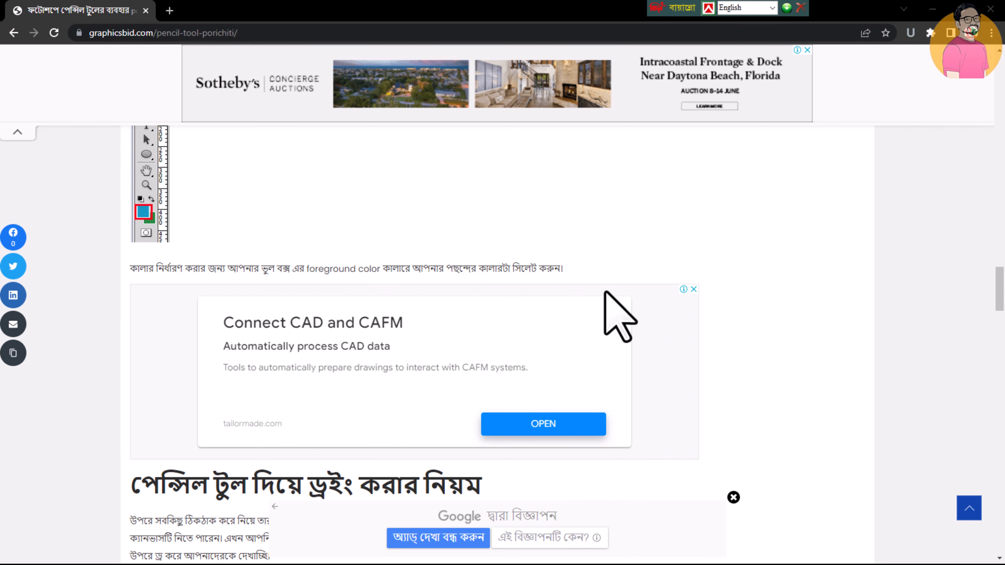
scroll(497, 344, "down", 15)
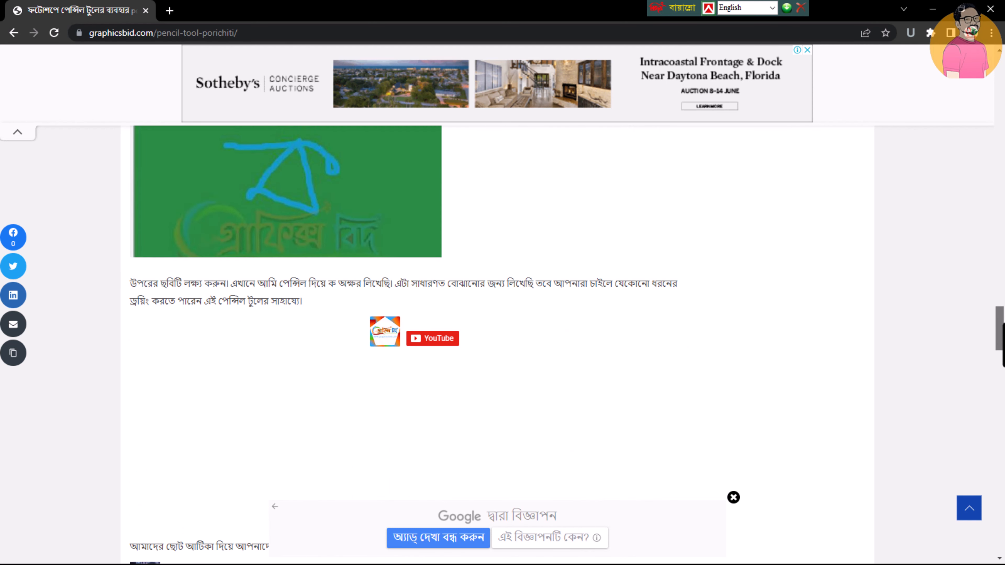
mouse_move(1004, 356)
left_mouse_down()
mouse_move(1004, 378)
mouse_move(987, 157)
left_mouse_up()
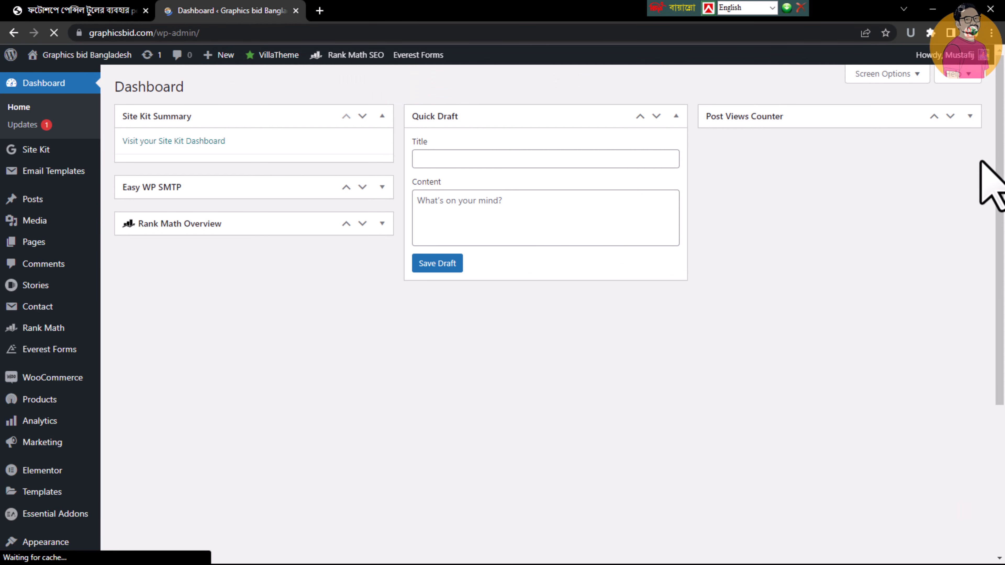
In the WordPress dashboard, search for new plugins with the keyword "ad" and examine the Ad Inserter listing's update date
scroll(257, 279, "down", 5)
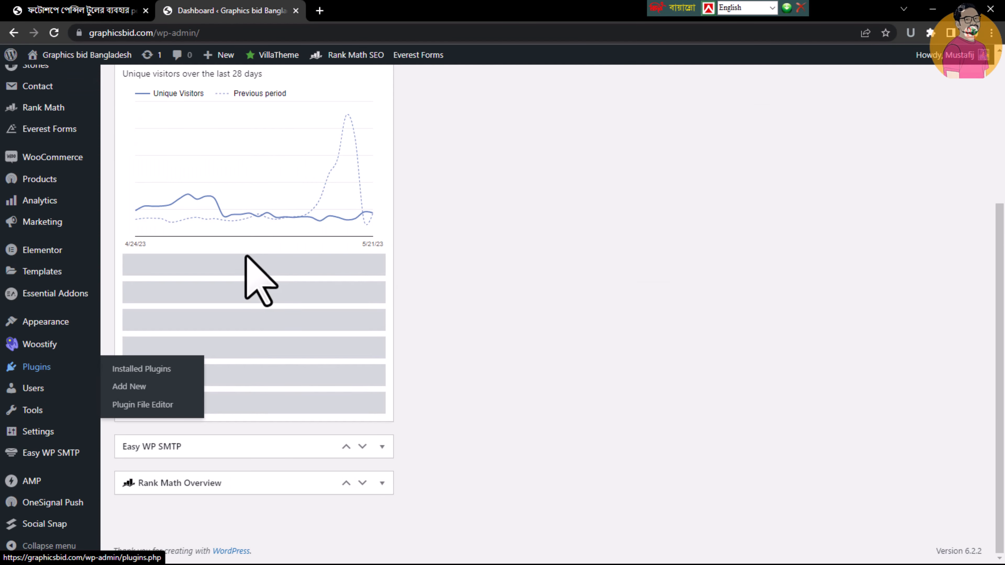
mouse_move(26, 378)
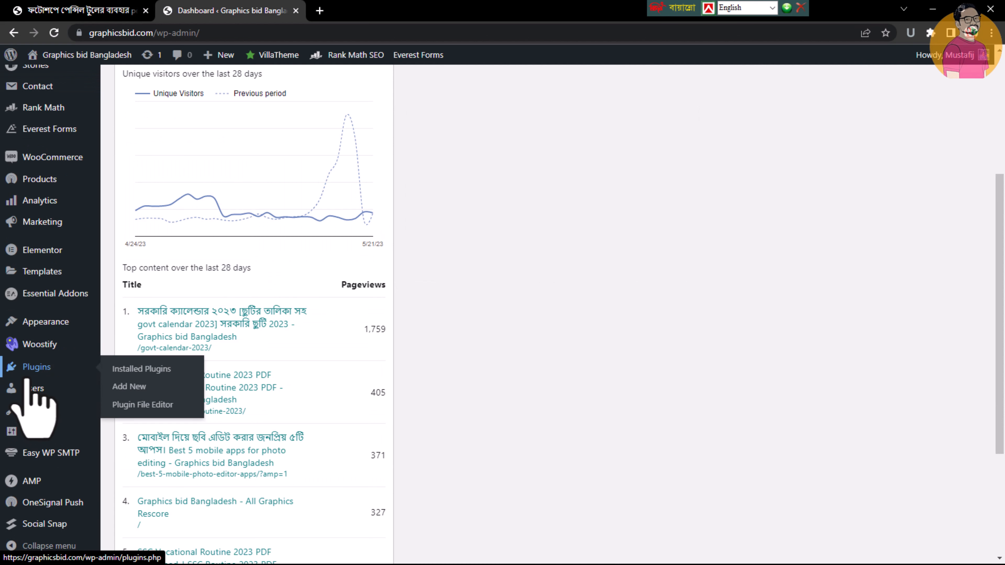
left_click(149, 387)
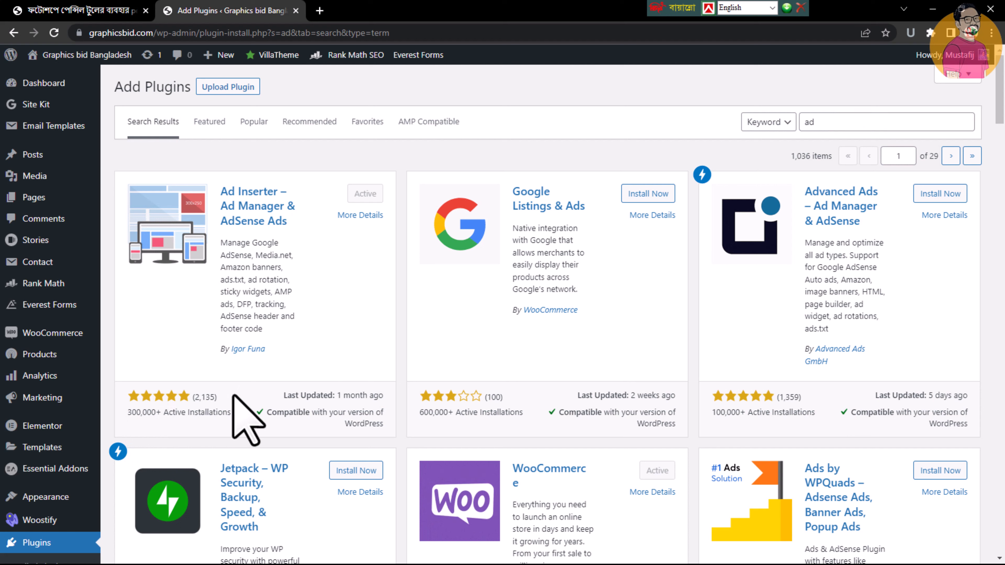
left_click_drag(302, 399, 370, 399)
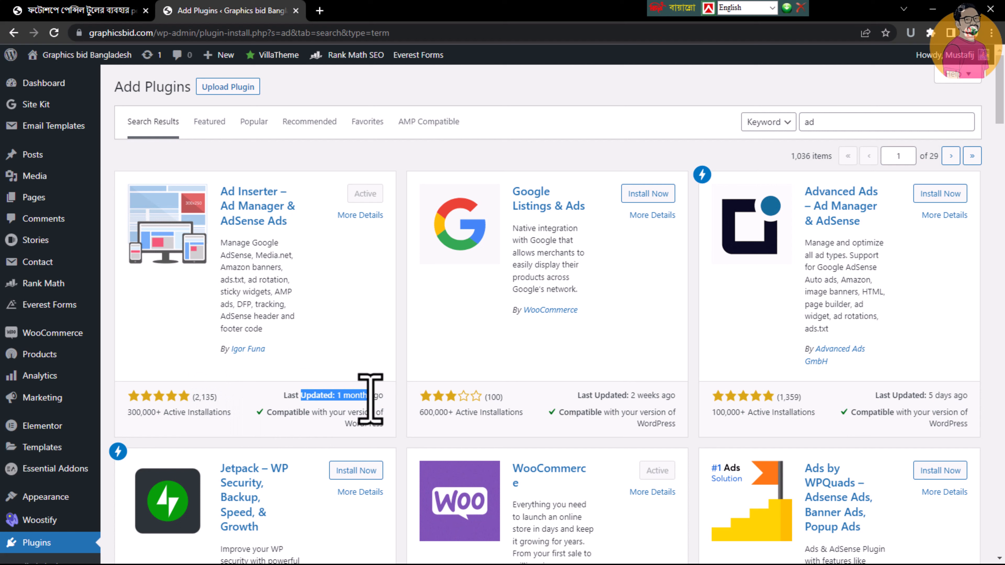
left_click(365, 399)
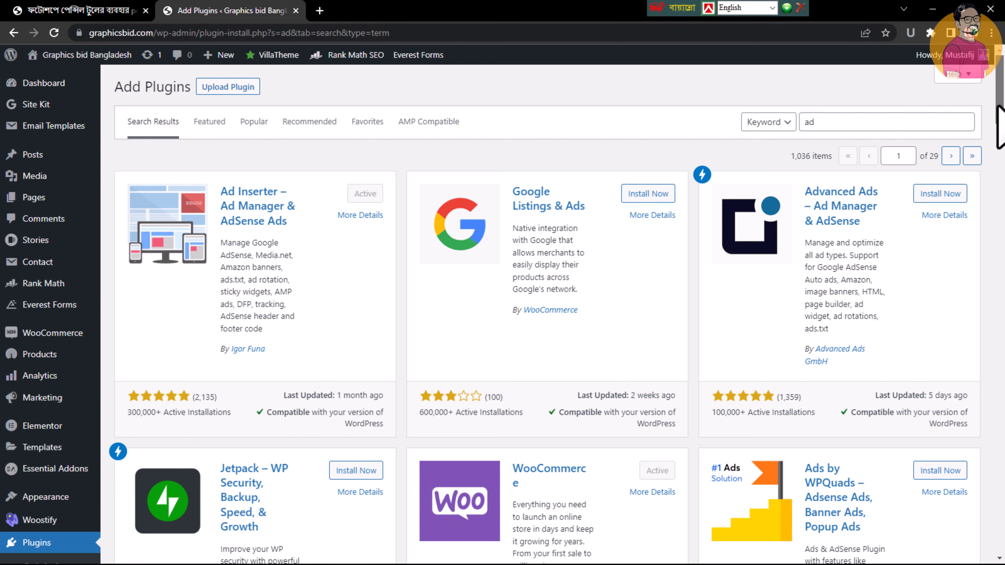
Open the Ad Inserter settings and review Block 1's ad code, page types and insertion options
scroll(998, 126, "down", 3)
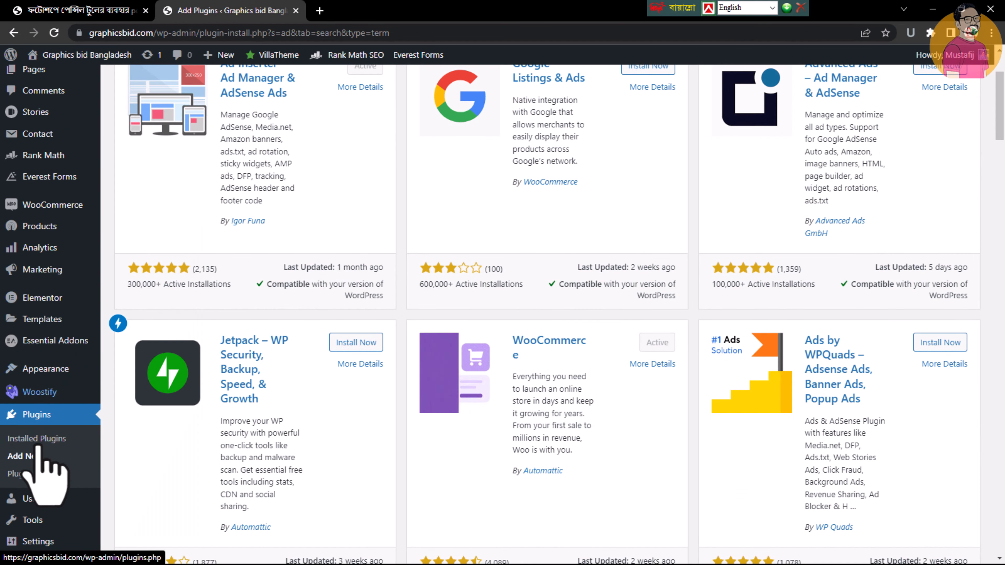
left_click(46, 541)
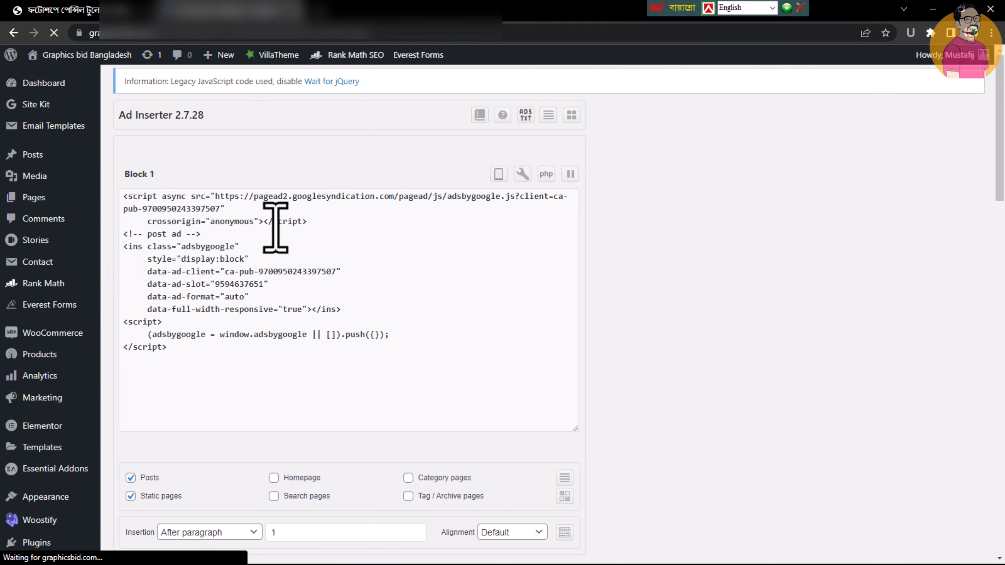
scroll(277, 228, "down", 10)
scroll(277, 227, "up", 5)
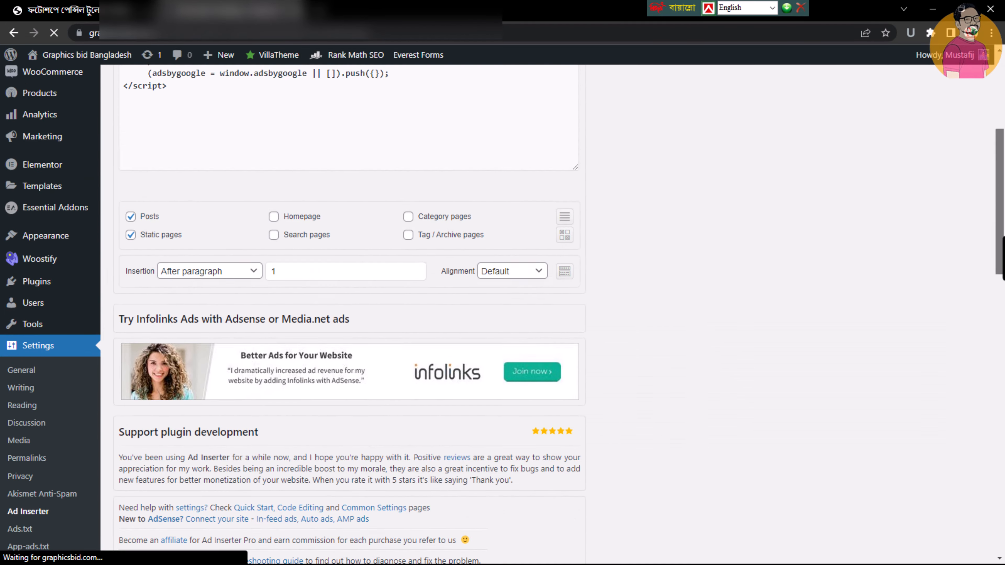
scroll(608, 242, "up", 5)
scroll(422, 219, "up", 1)
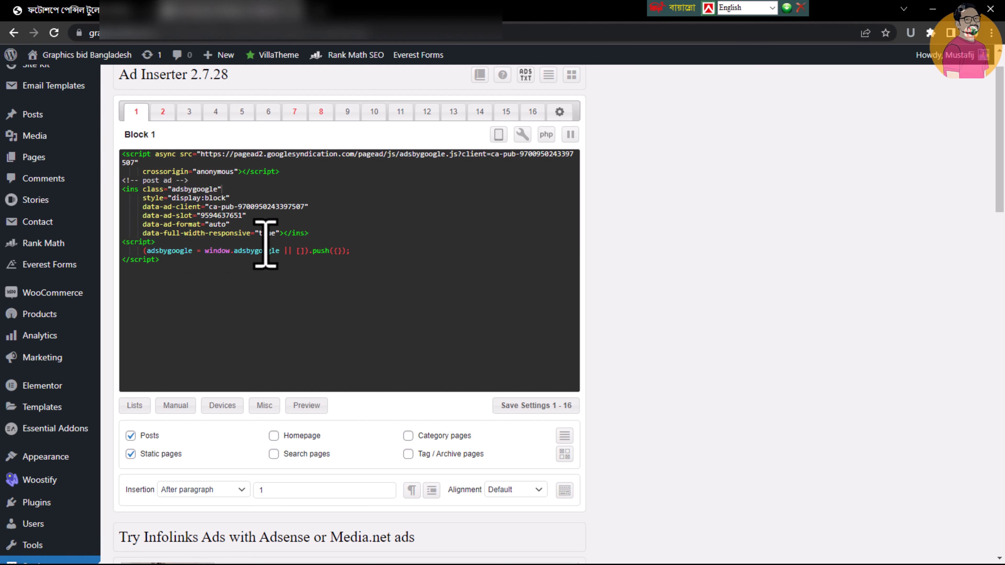
Switch to Google AdSense and create a display ad unit named "test ads" with the Responsive ad size
left_click(333, 15)
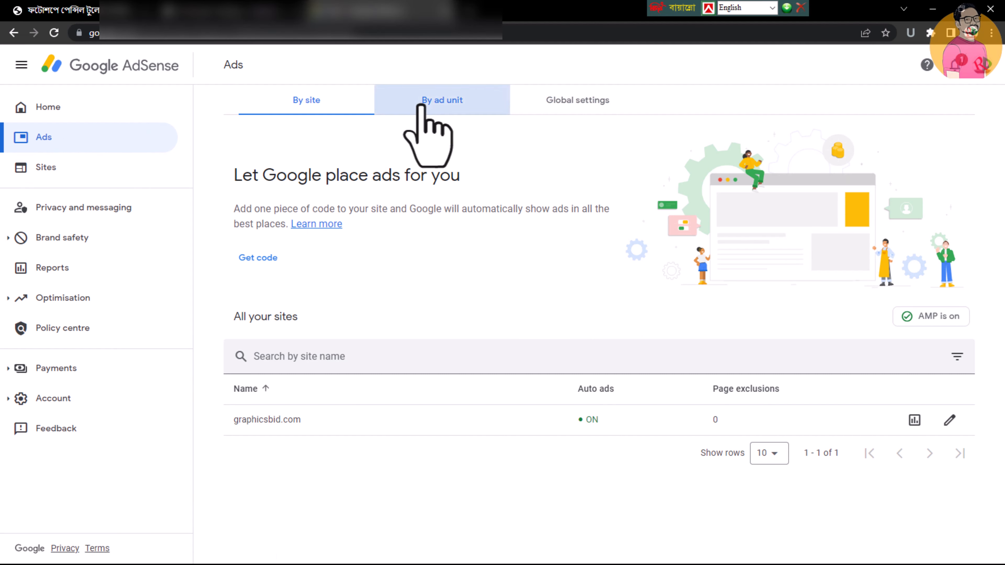
left_click(455, 101)
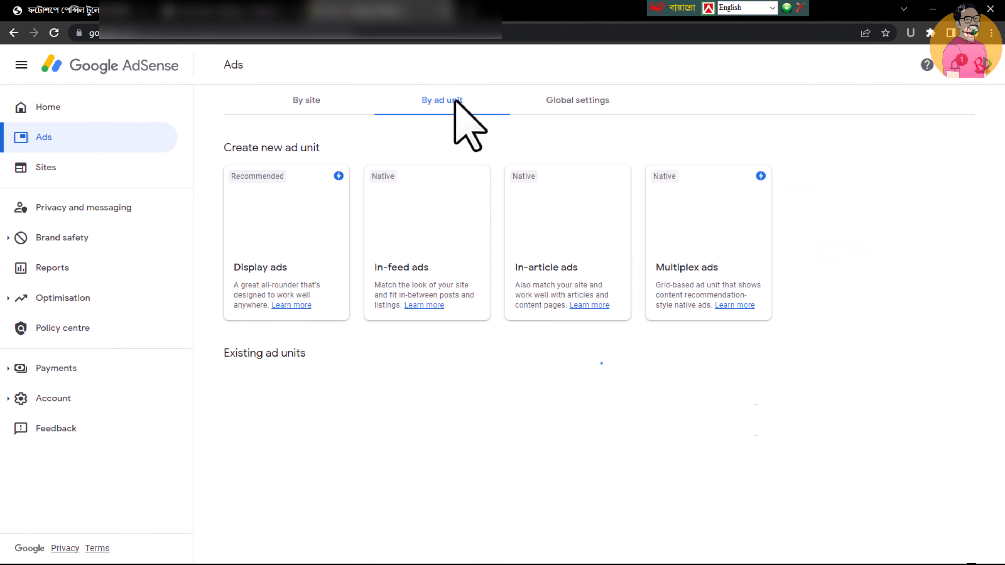
left_click(287, 263)
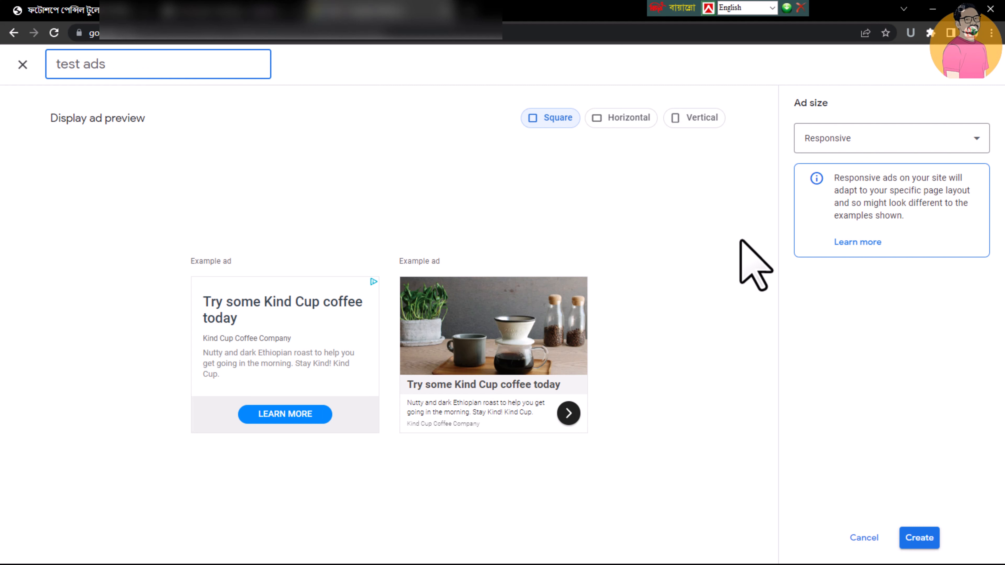
left_click(904, 145)
left_click(904, 149)
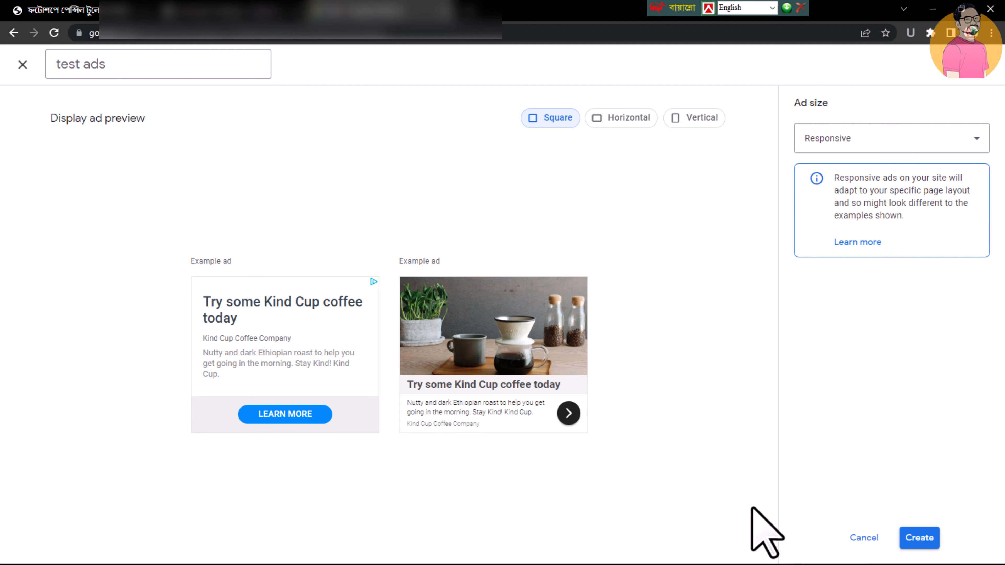
left_click(925, 547)
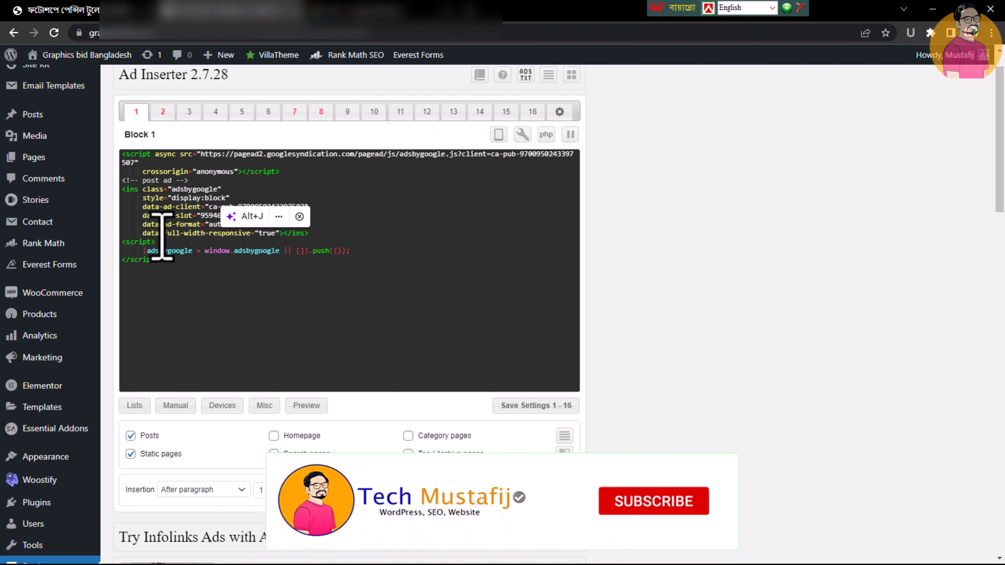
Back in Ad Inserter, replace all of Block 1's code with the copied AdSense ad code
left_click_drag(249, 275, 139, 153)
key("ctrl+c")
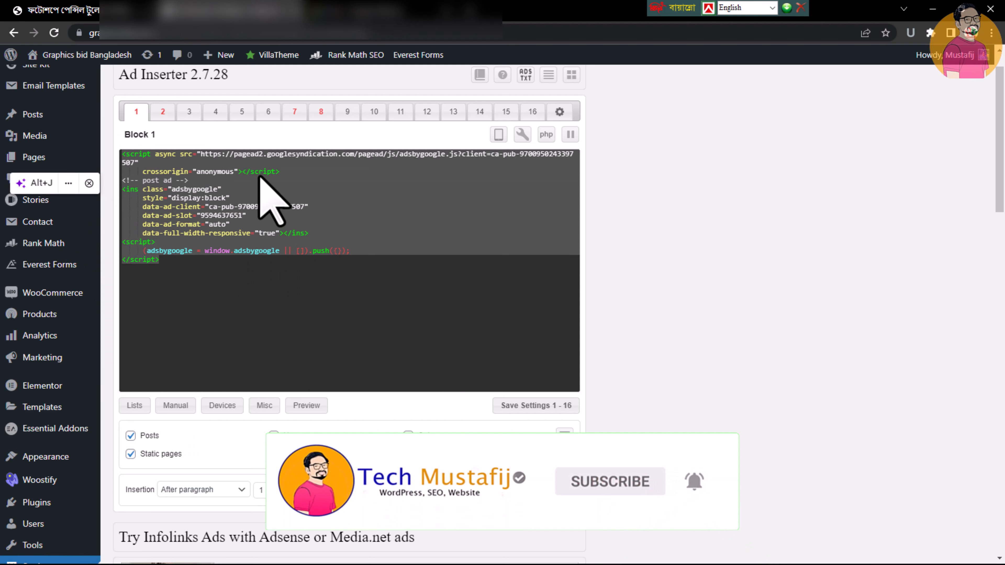
key("BackSpace")
key("ctrl+v")
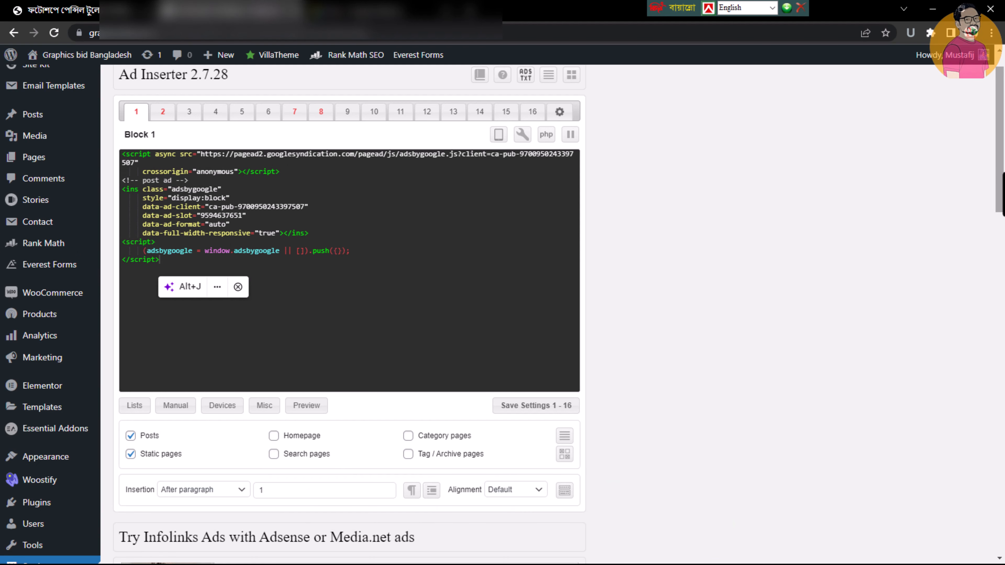
Limit Block 1's ad display to Posts only by disabling Static pages and keeping Posts enabled
scroll(572, 348, "down", 1)
left_click(130, 429)
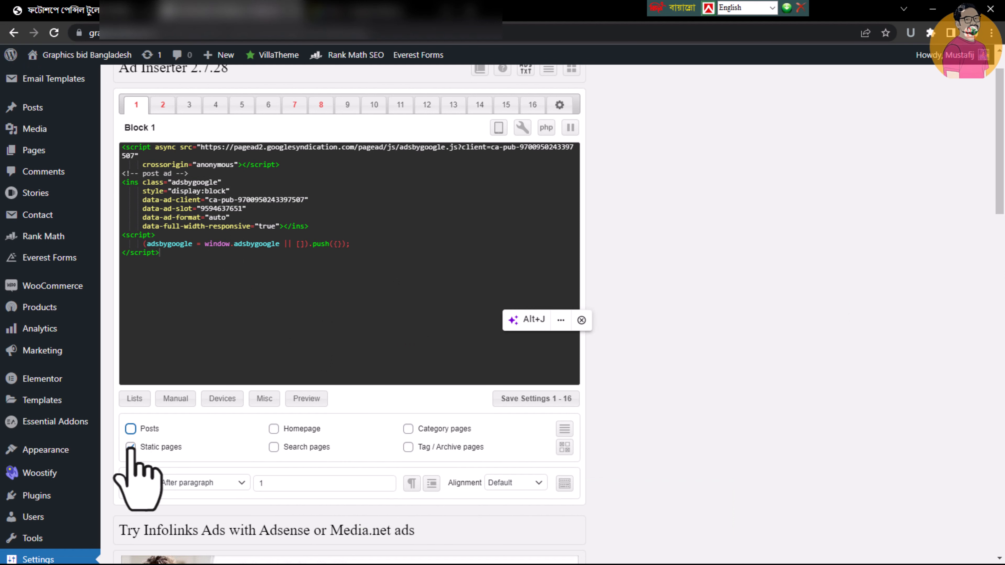
left_click(131, 448)
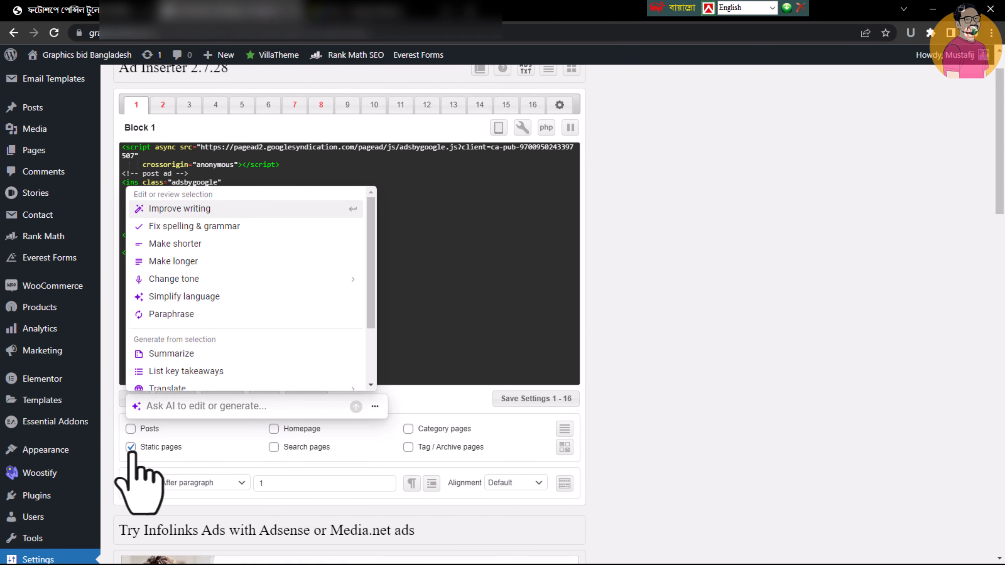
left_click(130, 447)
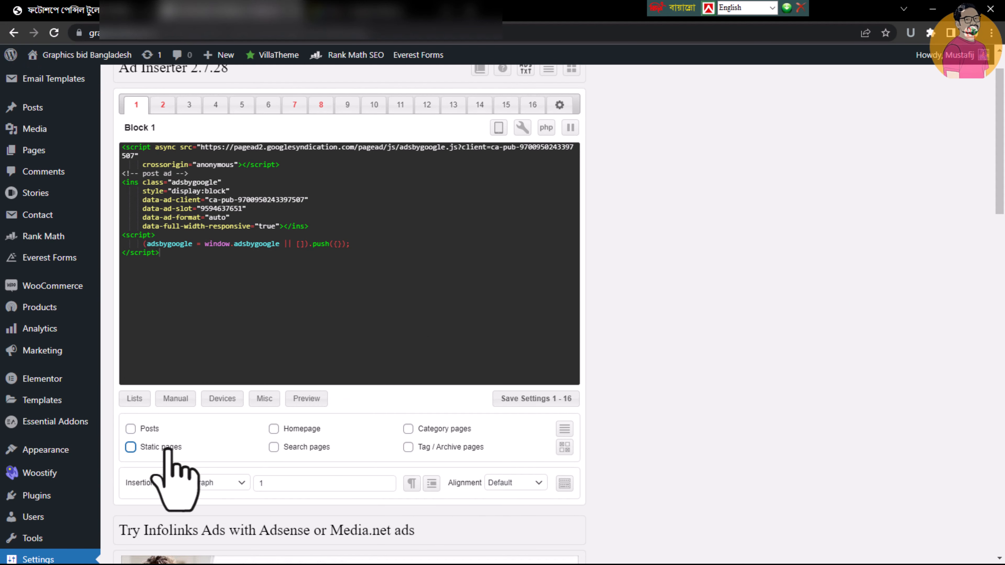
left_click(127, 429)
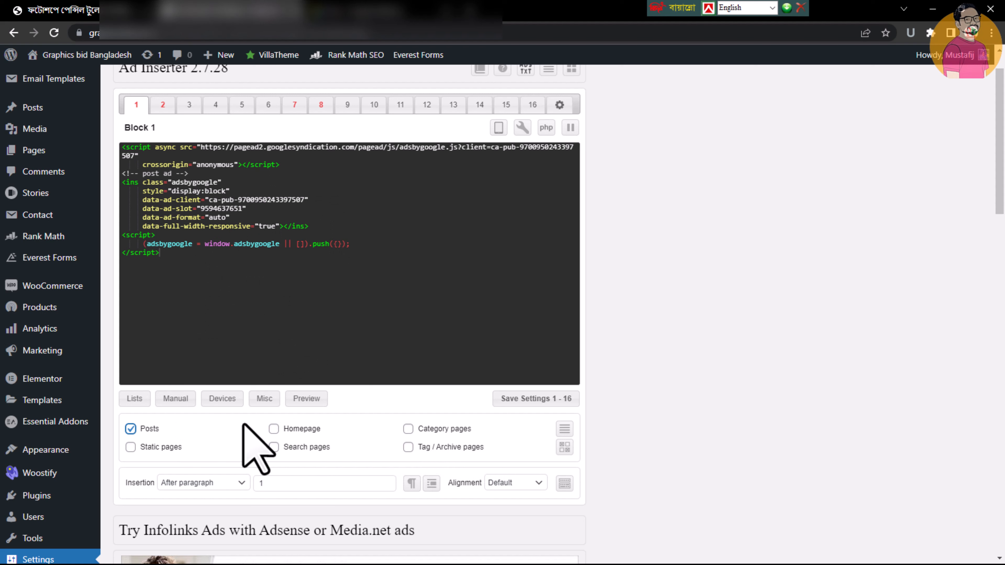
Set Block 1's insertion to After paragraph with paragraph number 1, and save the settings for blocks 1 - 16
left_click(229, 487)
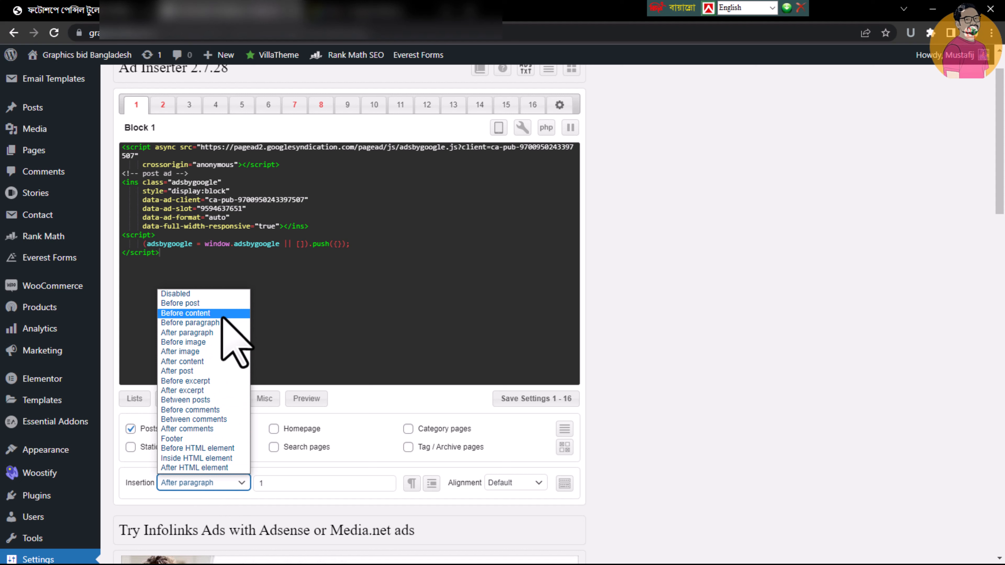
left_click(186, 333)
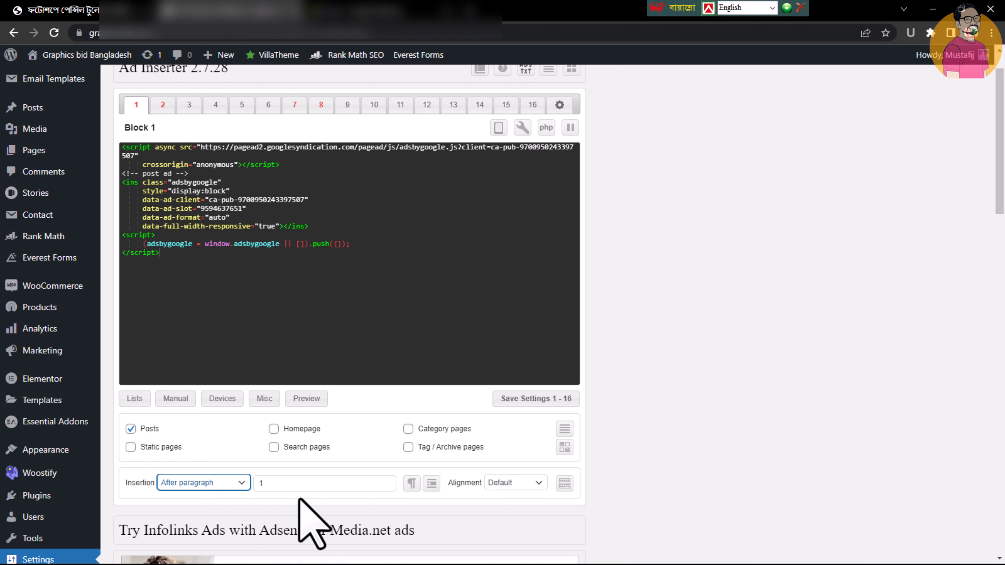
left_click(303, 487)
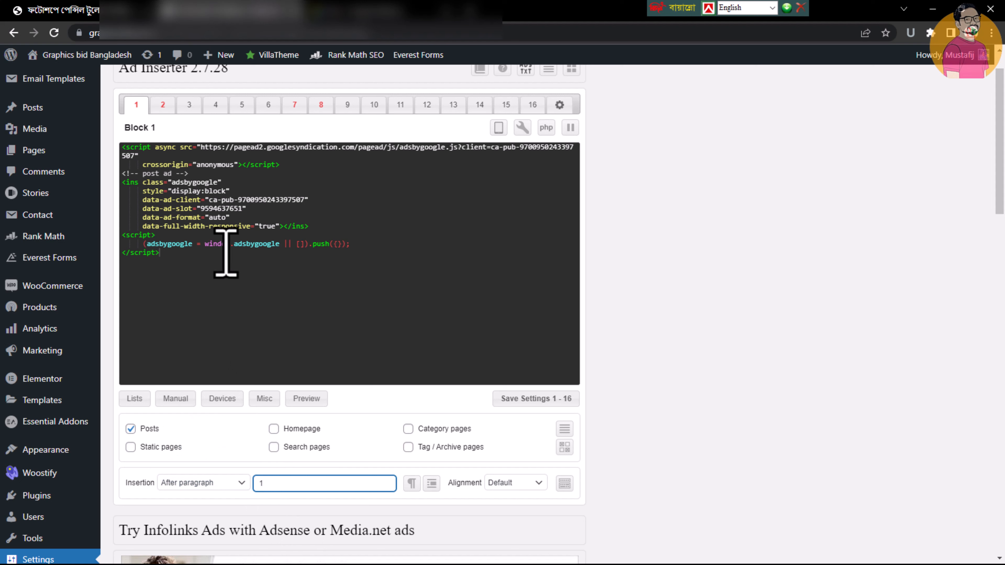
left_click(136, 105)
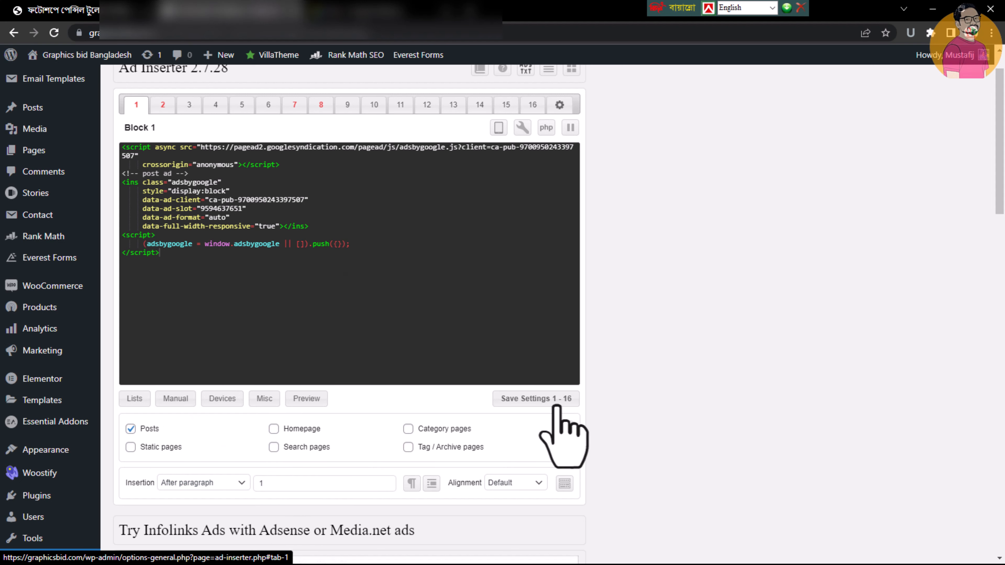
left_click(556, 395)
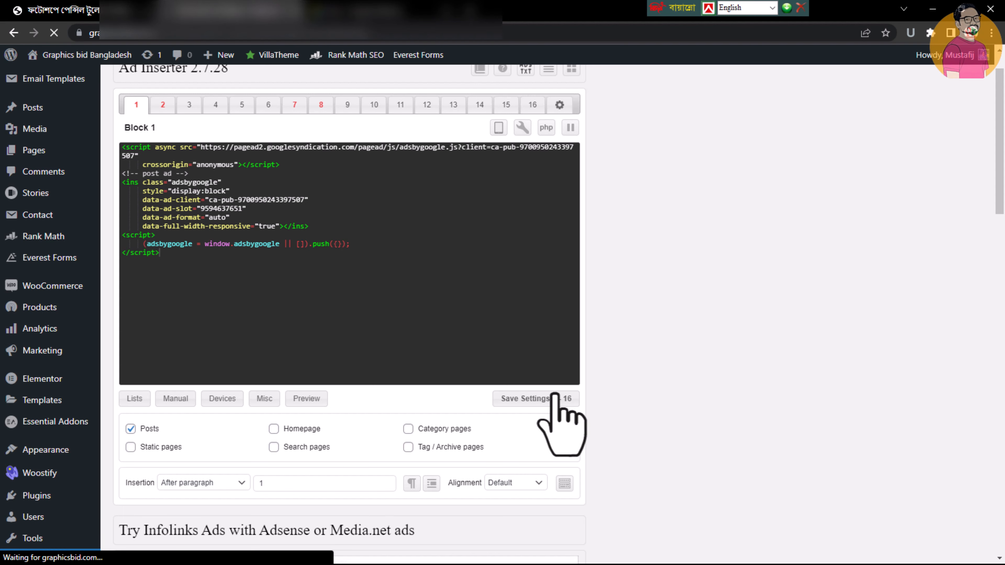
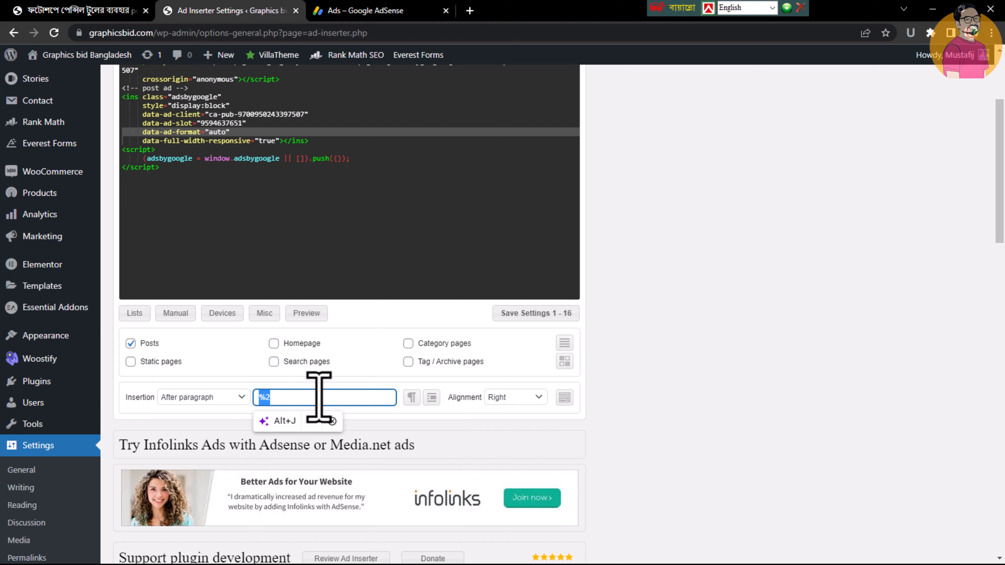
Set Block 2's After paragraph number to %3 and save the settings for blocks 1 - 16
left_click(318, 396)
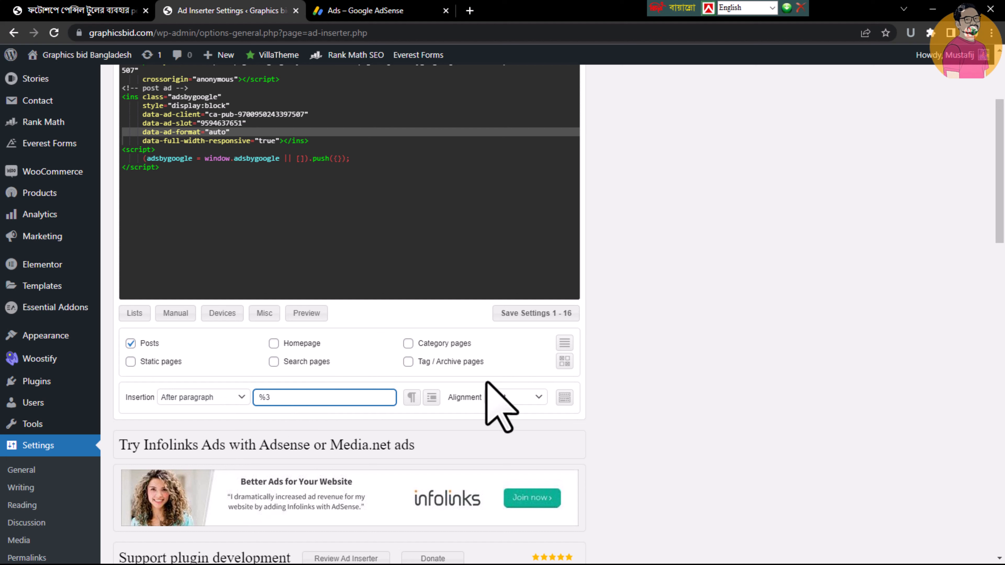
left_click(526, 315)
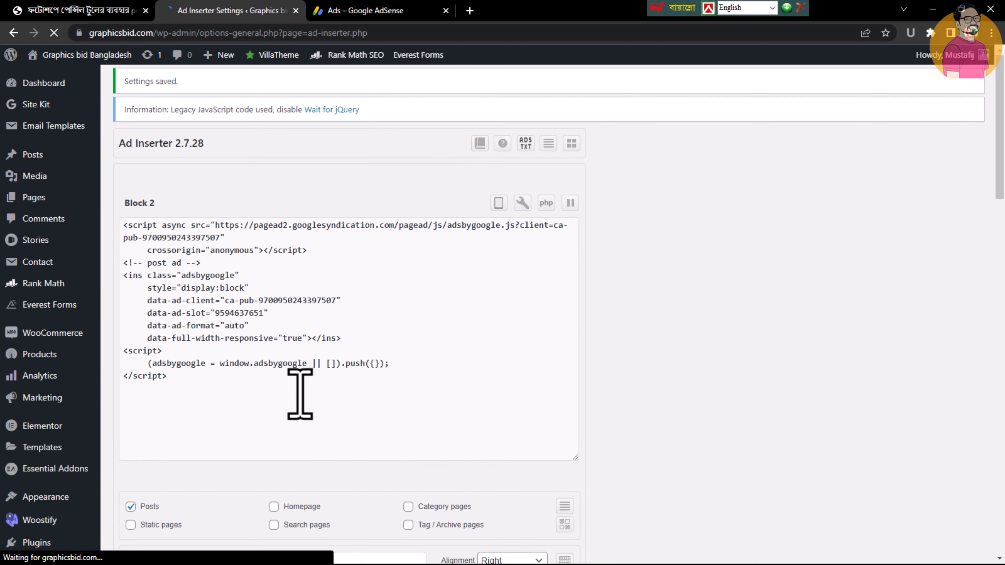
Reload the pencil tool post and examine where the ads appear between its paragraphs
left_click(110, 10)
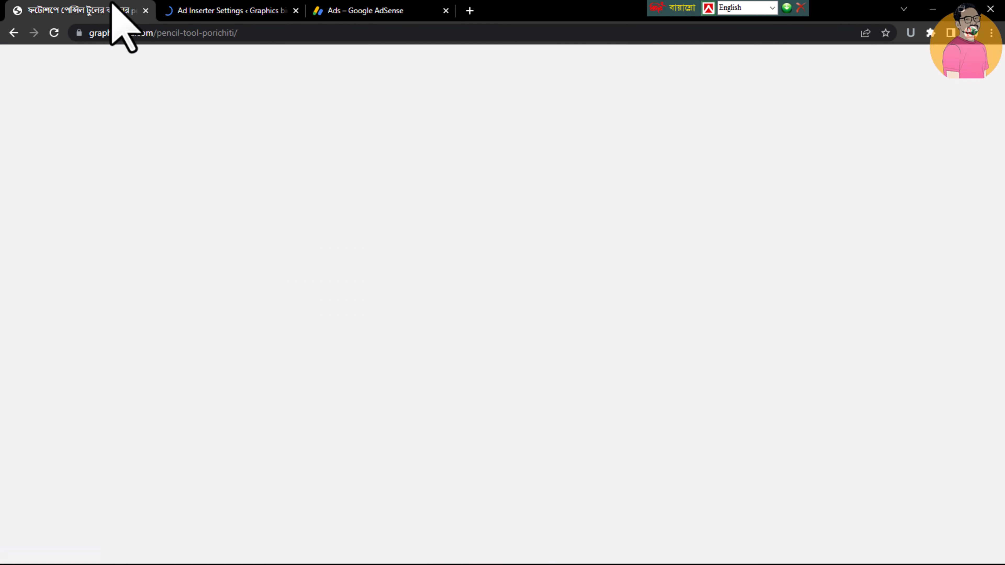
left_click(54, 32)
scroll(2, 119, "down", 5)
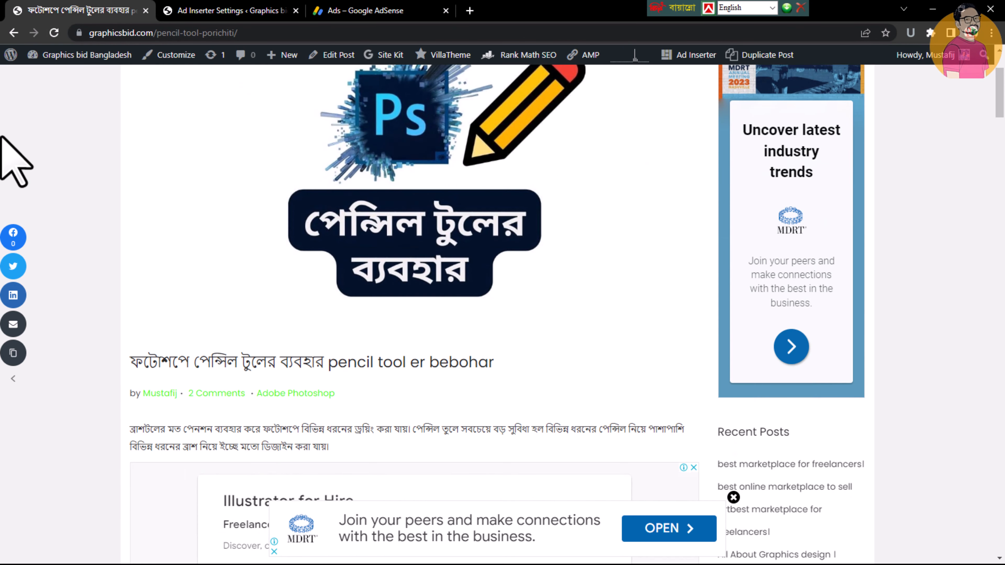
scroll(336, 217, "down", 3)
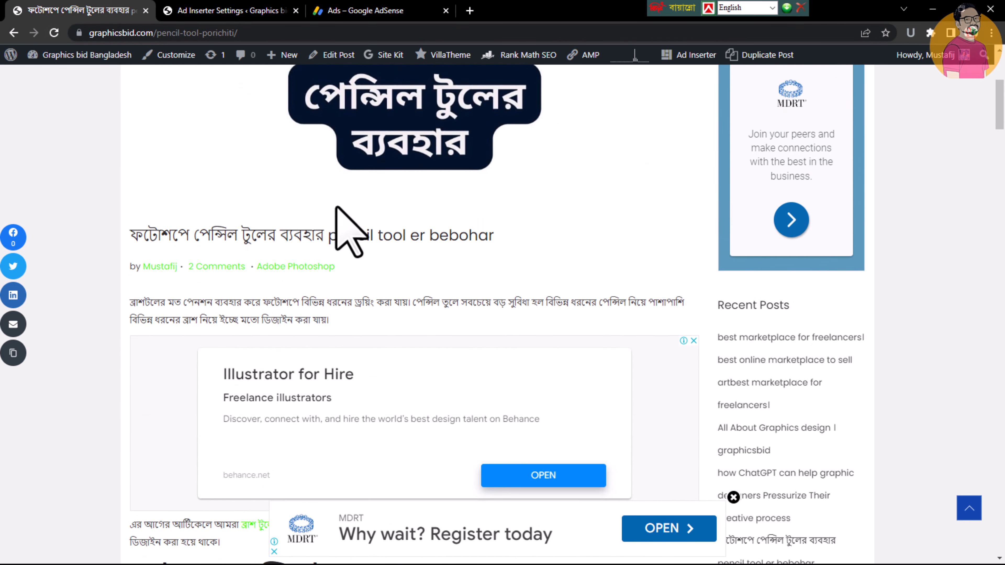
scroll(327, 277, "down", 2)
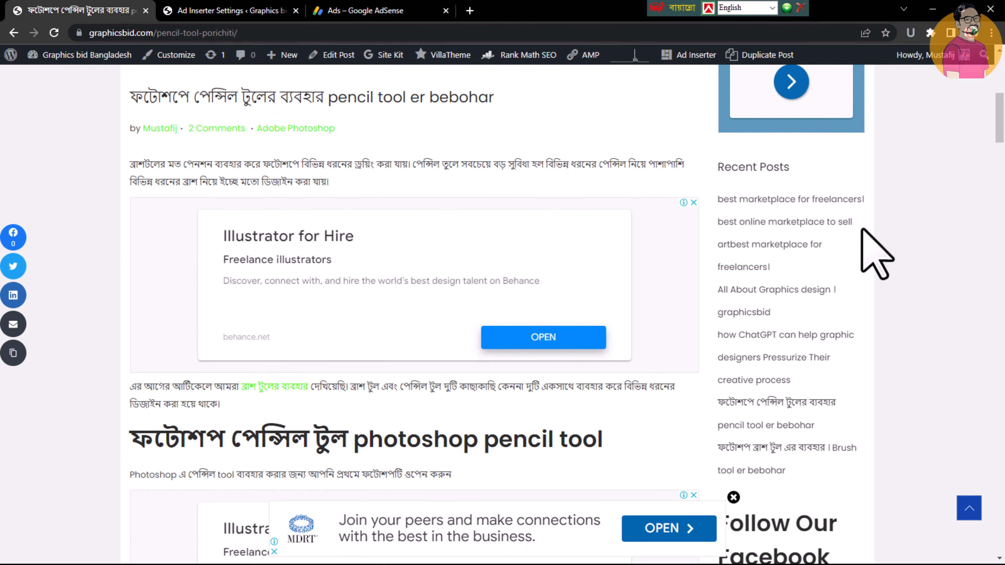
scroll(558, 291, "down", 1)
scroll(437, 332, "down", 5)
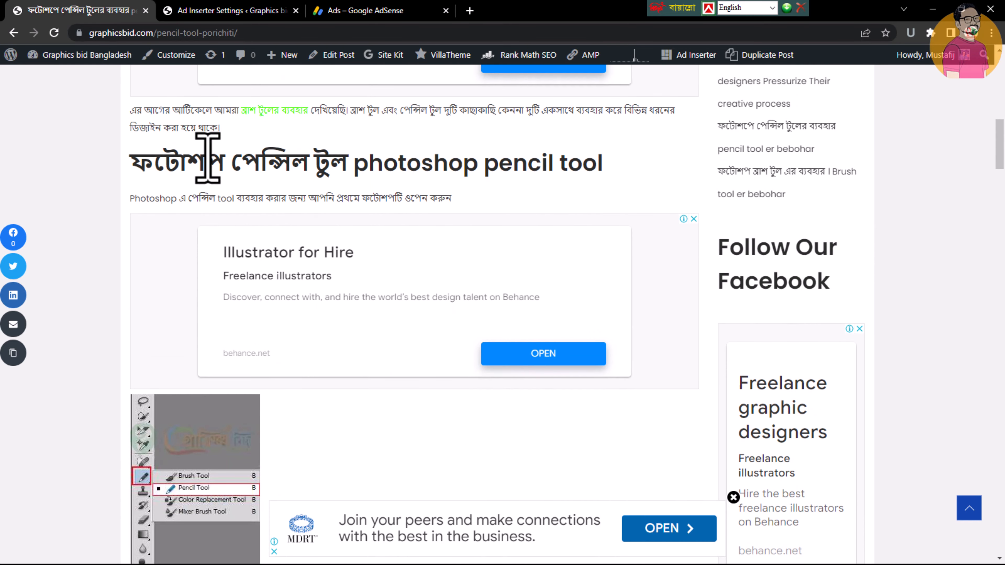
scroll(254, 253, "down", 4)
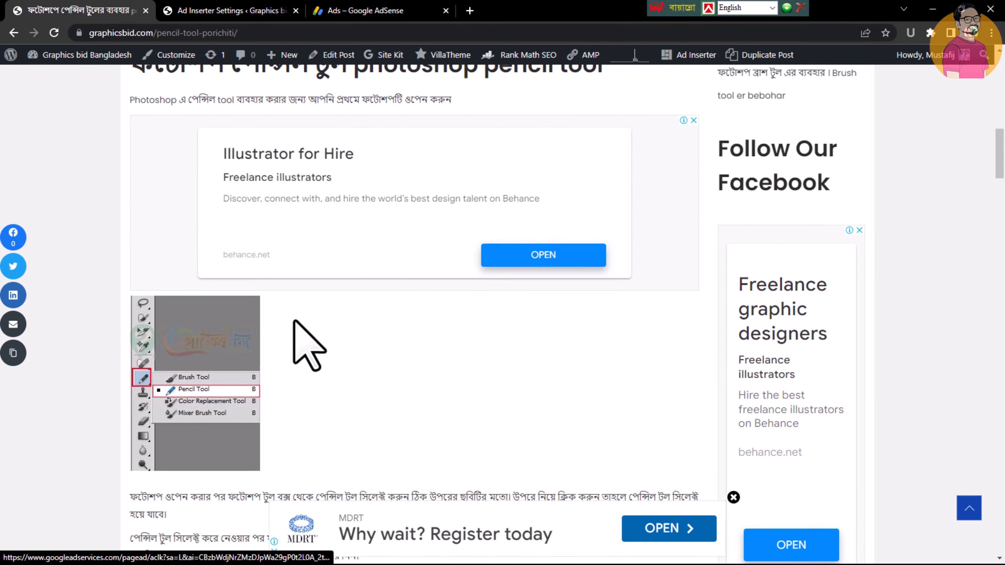
scroll(294, 321, "down", 7)
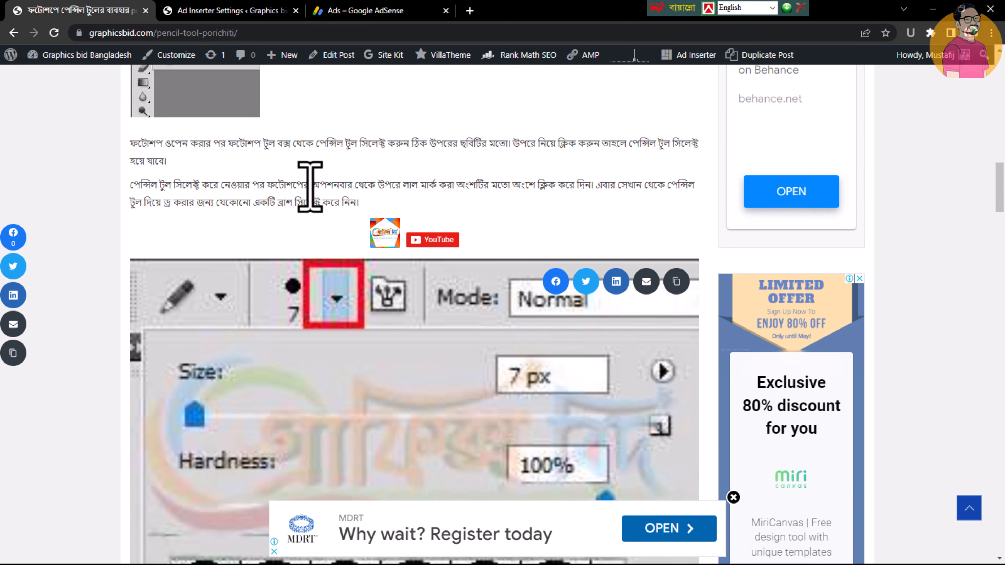
scroll(320, 300, "down", 13)
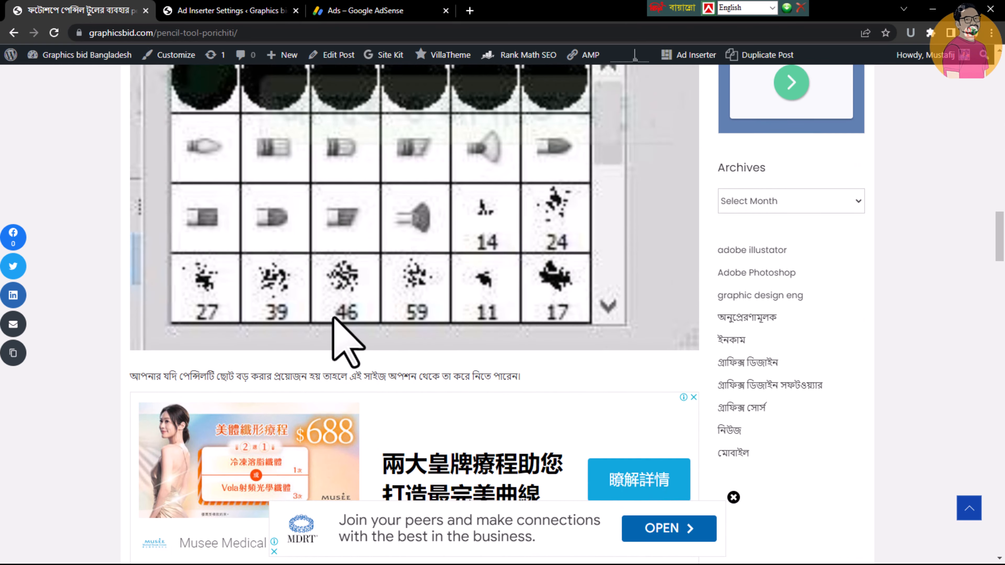
scroll(323, 373, "down", 10)
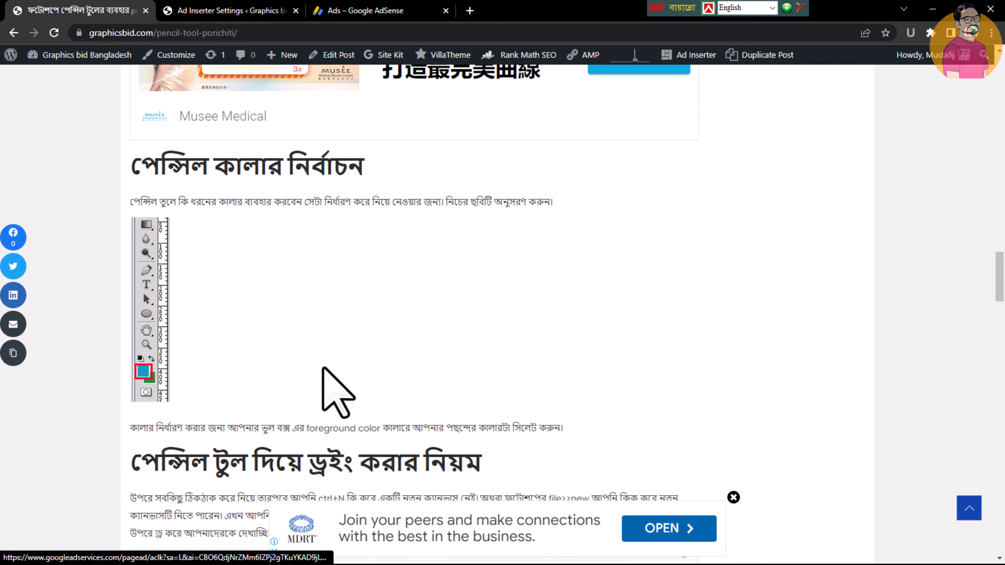
scroll(338, 312, "down", 2)
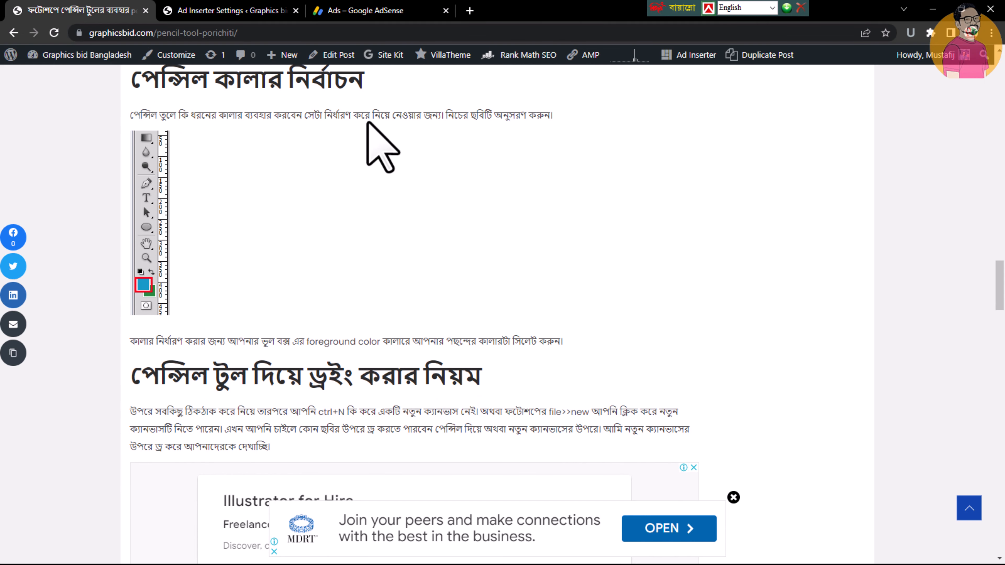
scroll(362, 253, "down", 6)
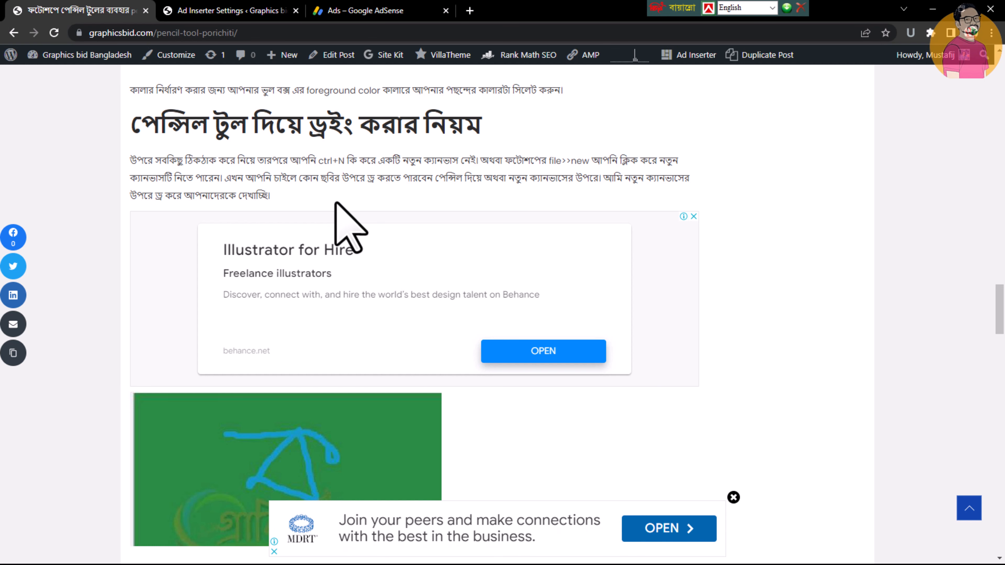
Return to the Ad Inserter settings and set Block 2's insertion to Disabled
key("ctrl+Tab")
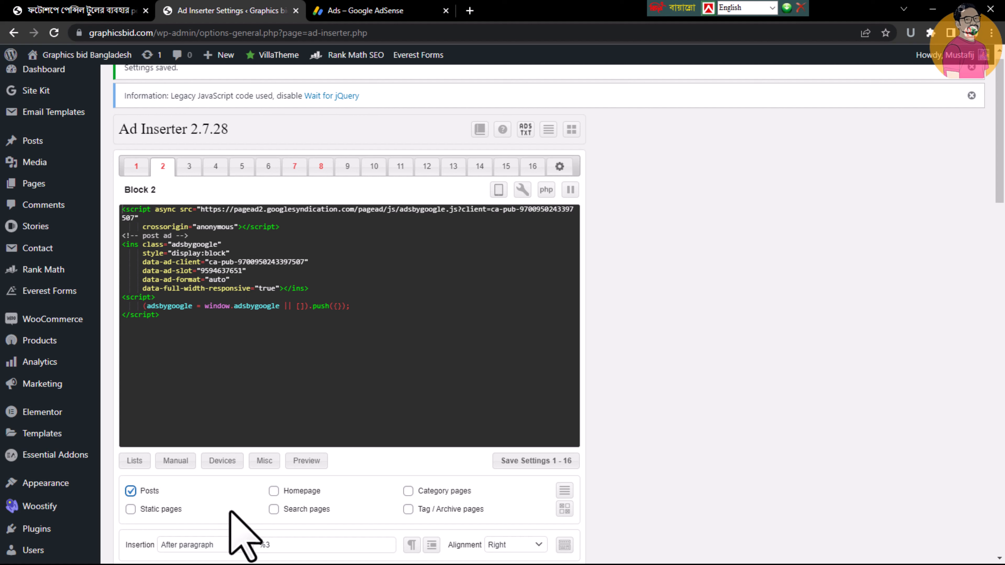
left_click(208, 546)
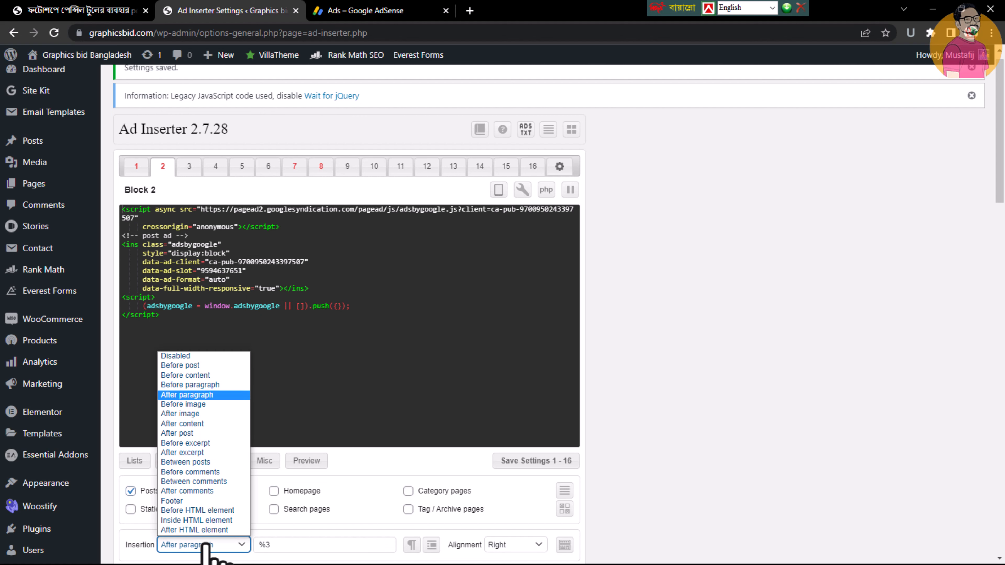
key("Escape")
left_click(198, 362)
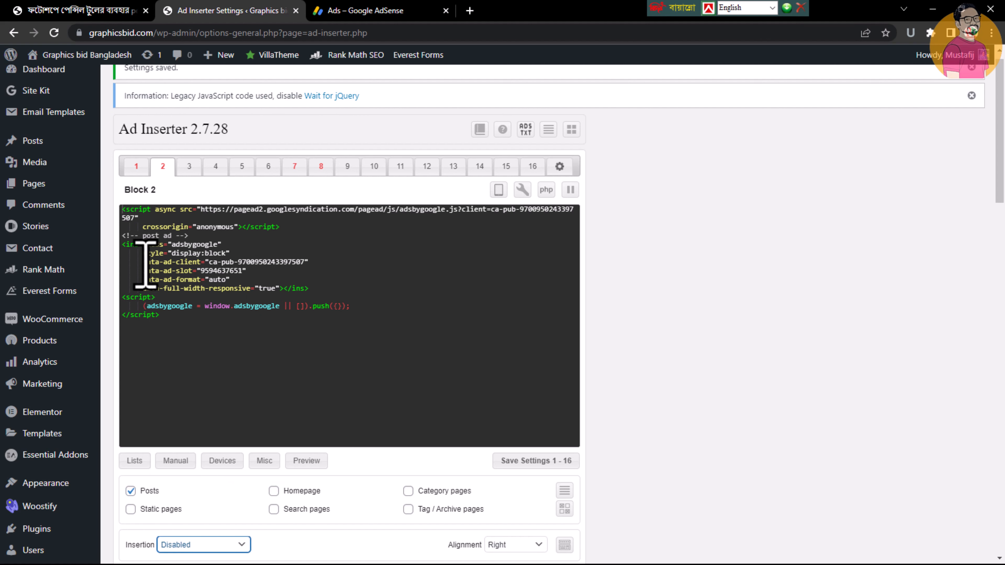
Set Block 1's After paragraph numbers to 1,3,4 and save the settings for blocks 1 - 16
left_click(135, 169)
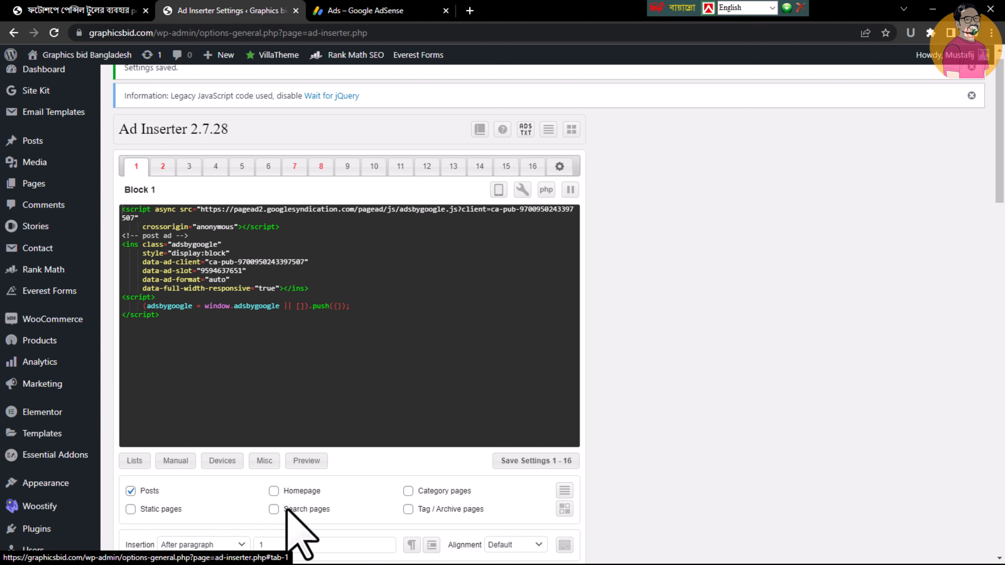
scroll(862, 238, "down", 3)
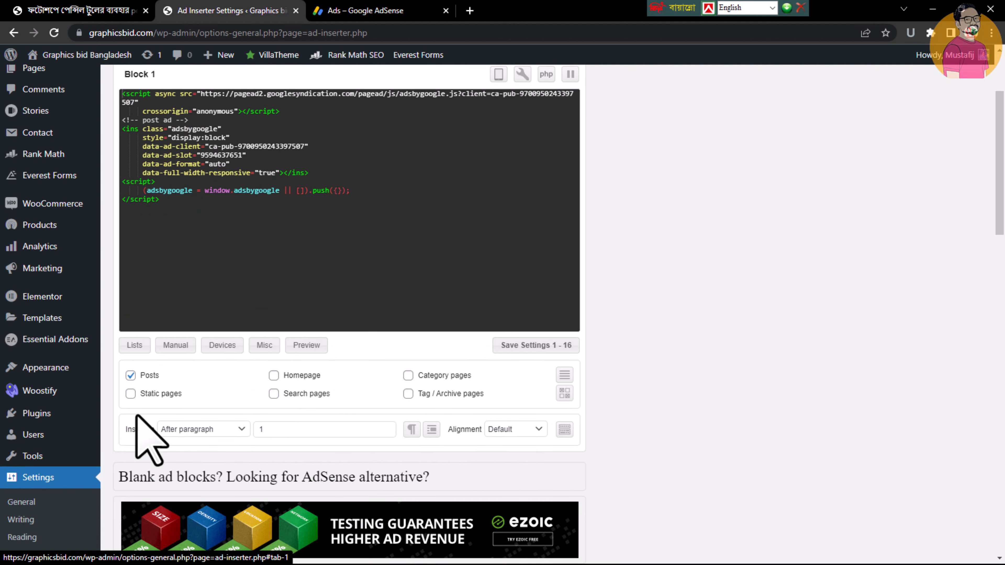
left_click(313, 427)
key("BackSpace")
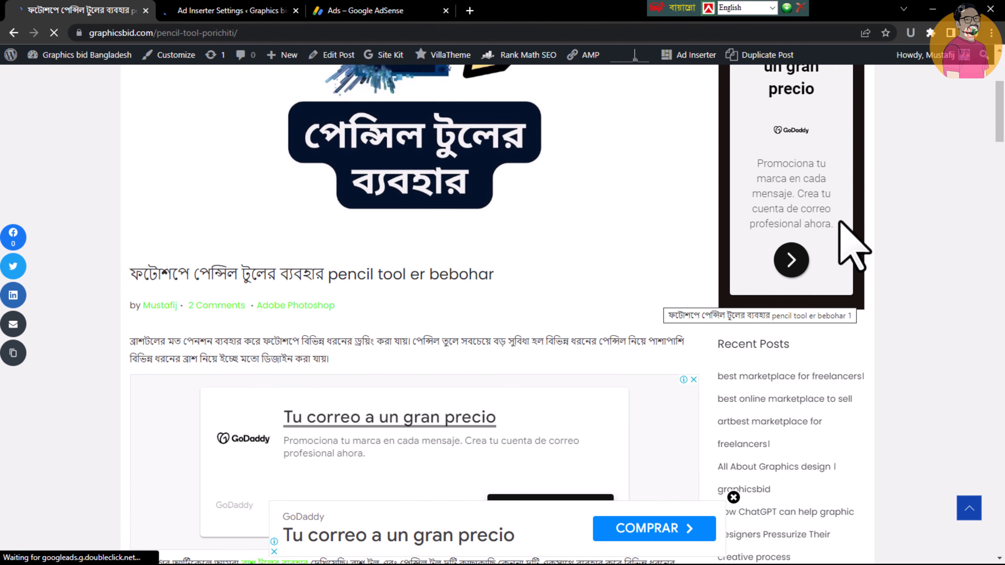
Check the ad placement between the paragraphs of the reloaded post, and return to the Ad Inserter settings
left_click_drag(1002, 141, 1003, 195)
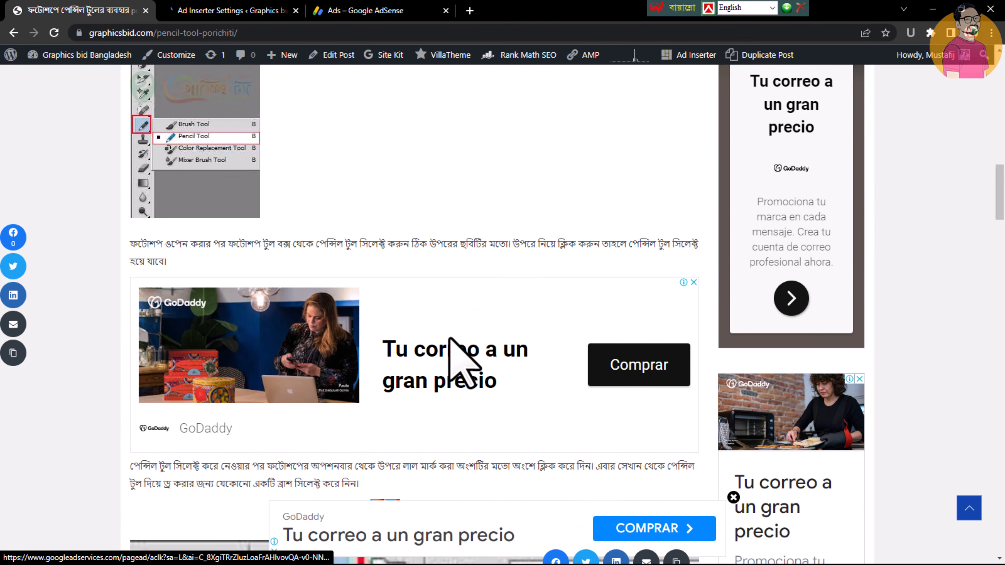
left_click(1003, 92)
left_click(209, 15)
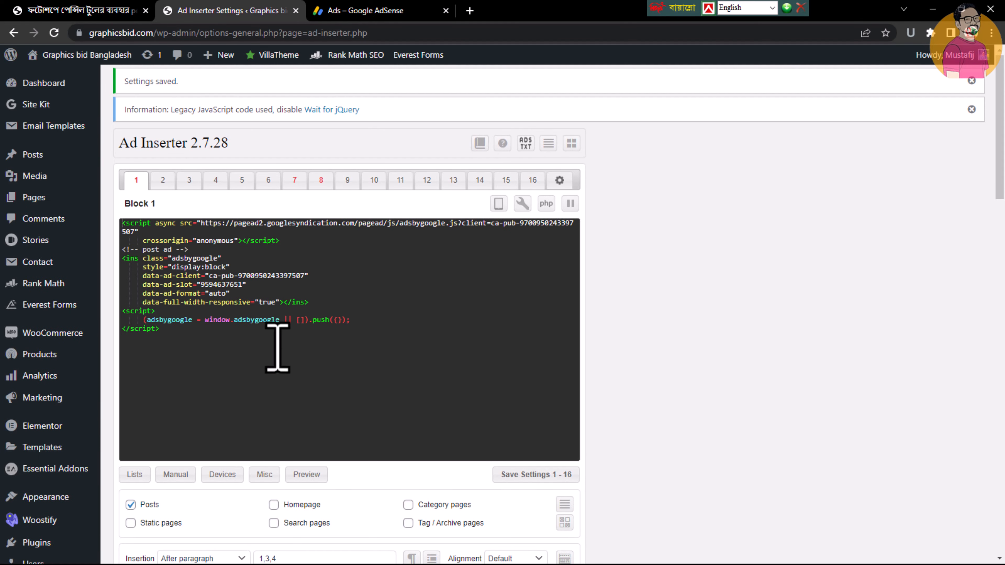
Try the Left and Center alignments for Block 1, and put the alignment back to Default
scroll(277, 348, "down", 2)
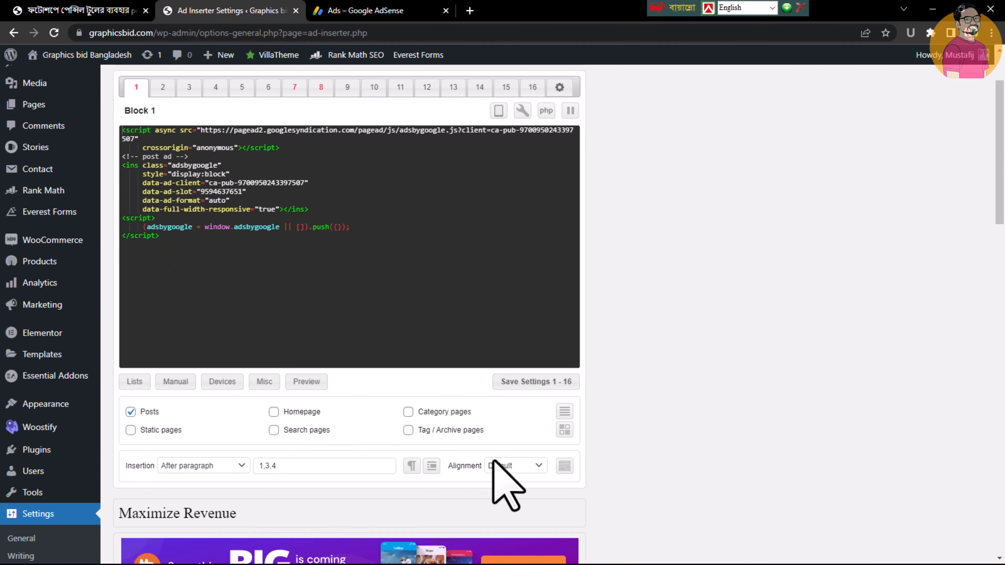
left_click(527, 466)
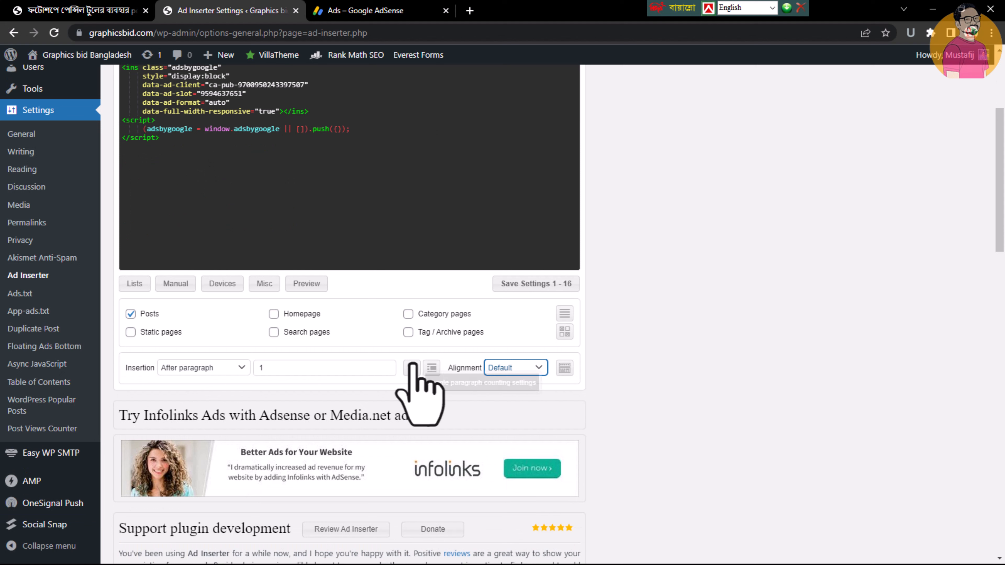
left_click(501, 369)
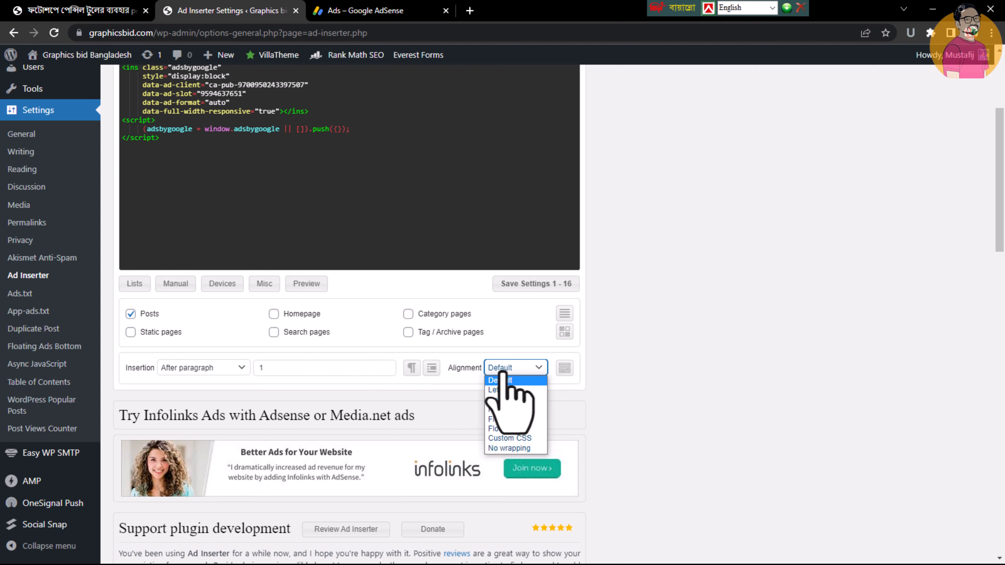
left_click(539, 389)
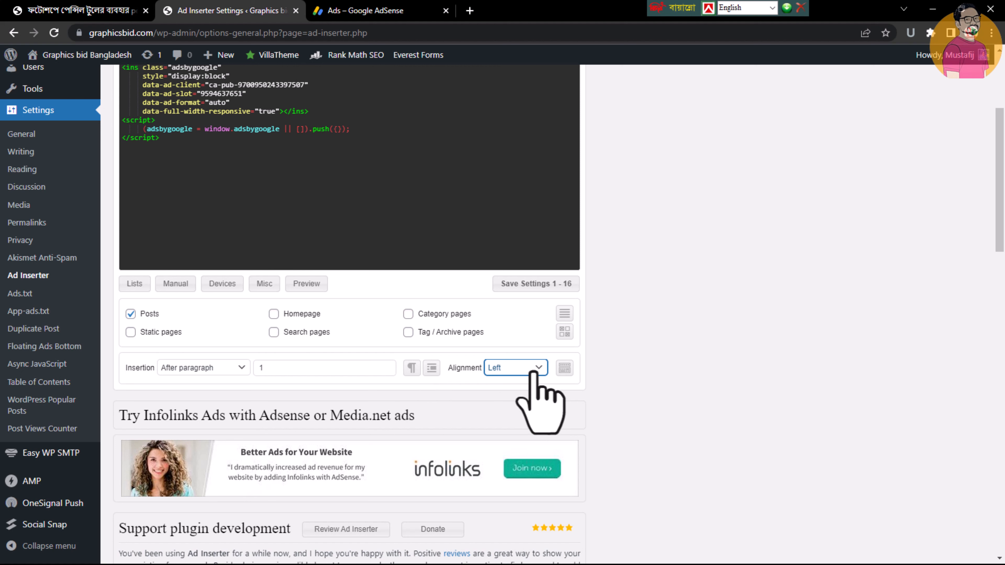
left_click(533, 373)
left_click(533, 399)
left_click(525, 365)
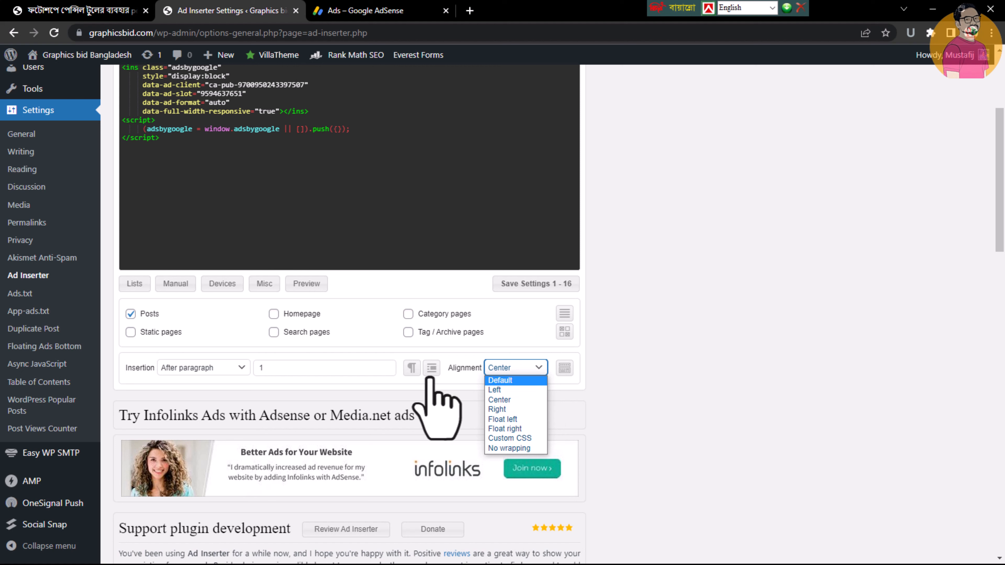
left_click(517, 368)
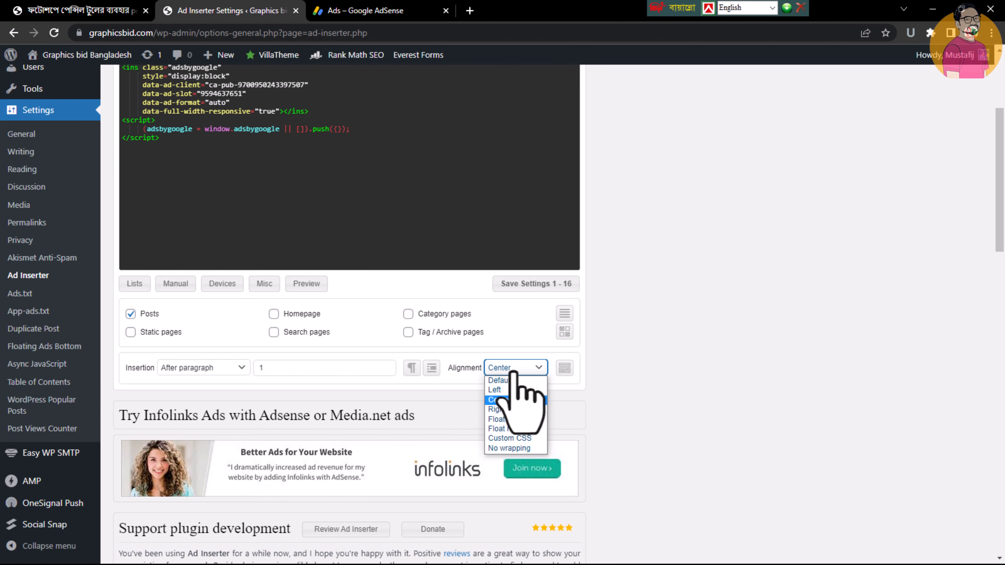
left_click(512, 382)
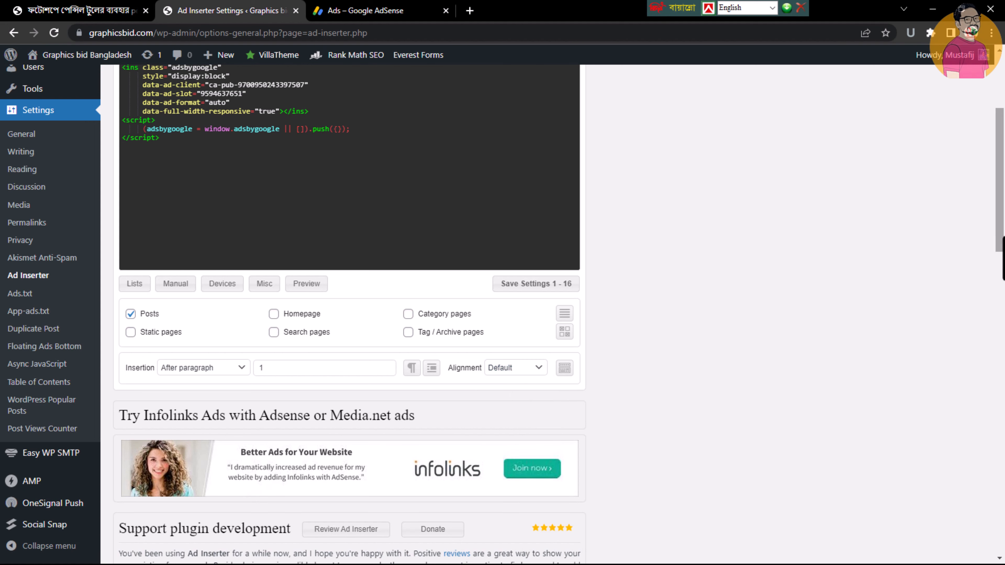
scroll(348, 315, "up", 2)
scroll(348, 315, "down", 2)
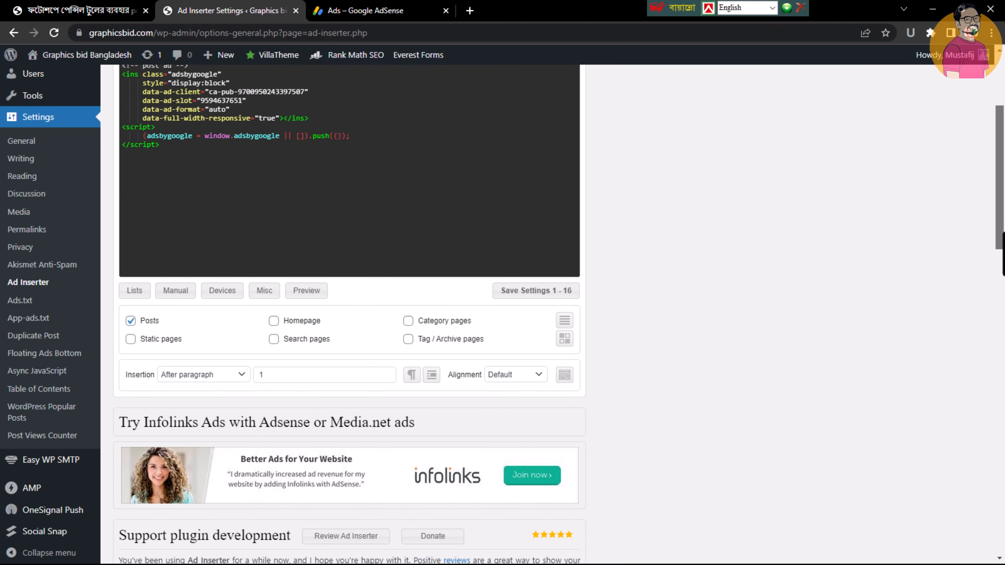
scroll(909, 280, "up", 1)
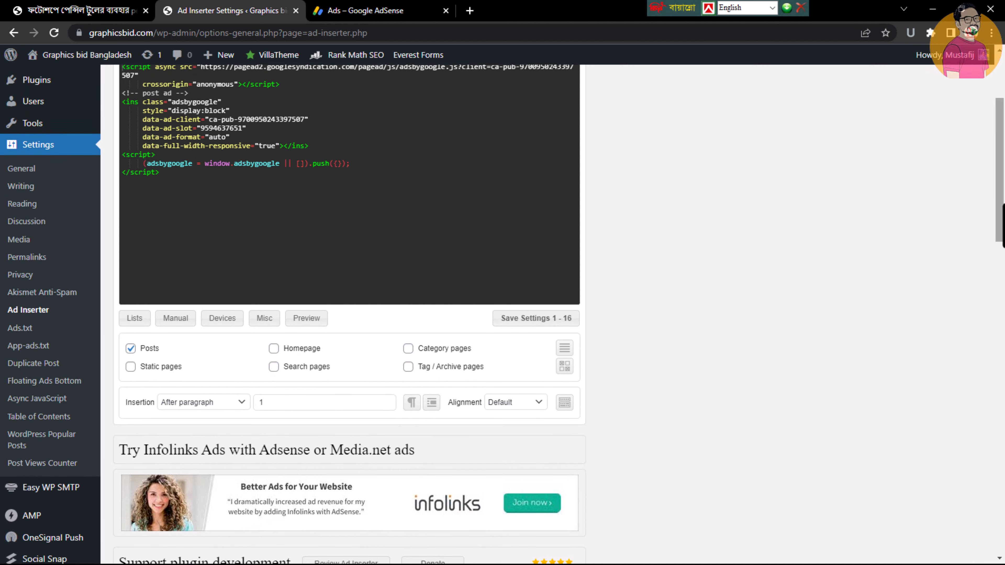
scroll(282, 229, "up", 2)
scroll(282, 230, "down", 4)
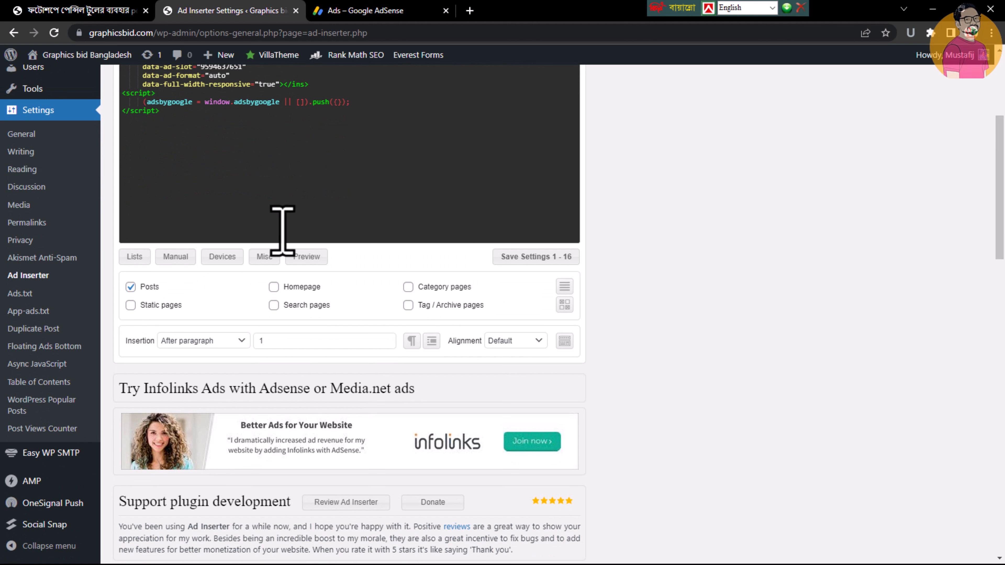
Open Block 1's Lists options and examine the Categories and Tags fields and the other filter entries
left_click(135, 256)
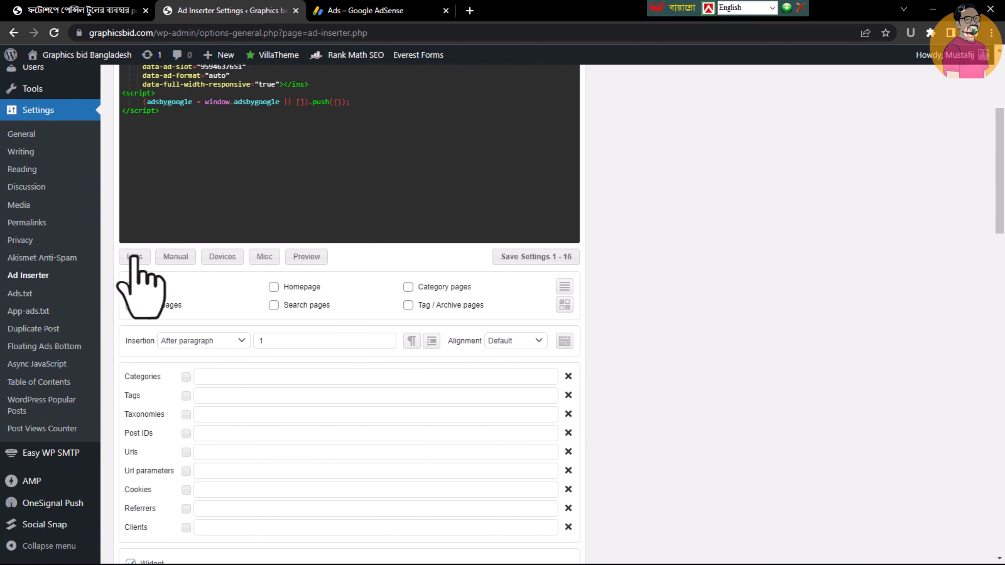
scroll(1000, 238, "down", 5)
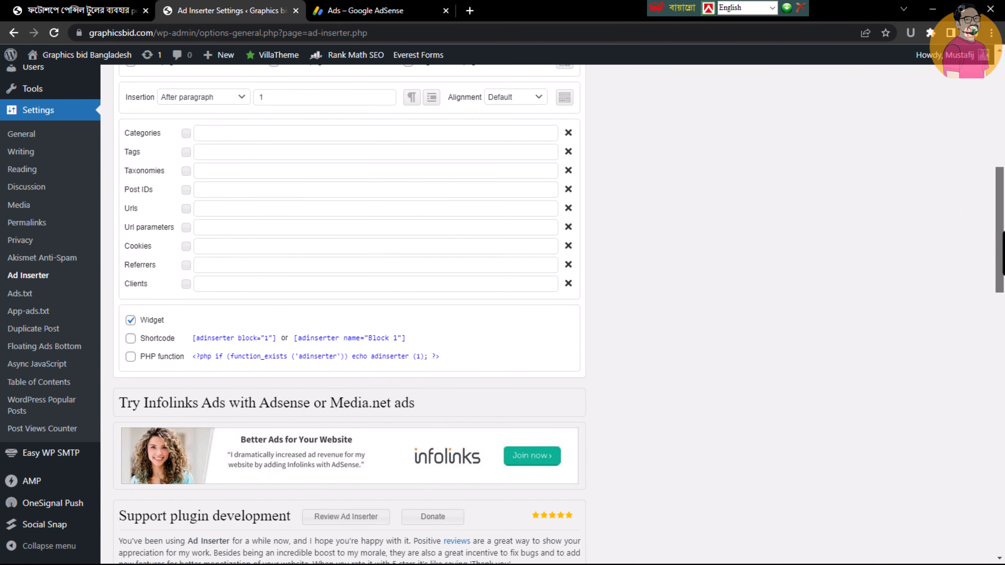
scroll(949, 270, "up", 2)
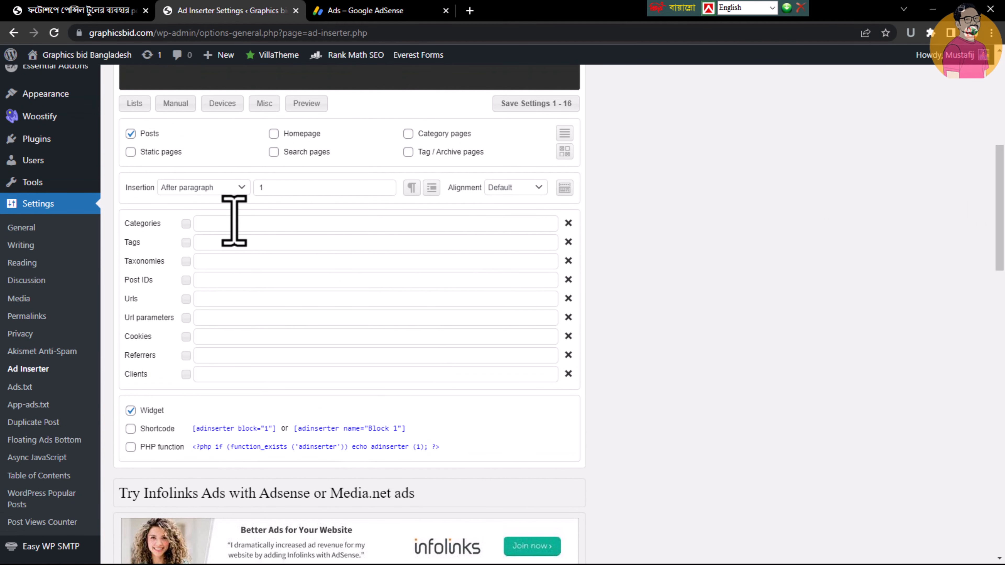
left_click(233, 223)
left_click(232, 241)
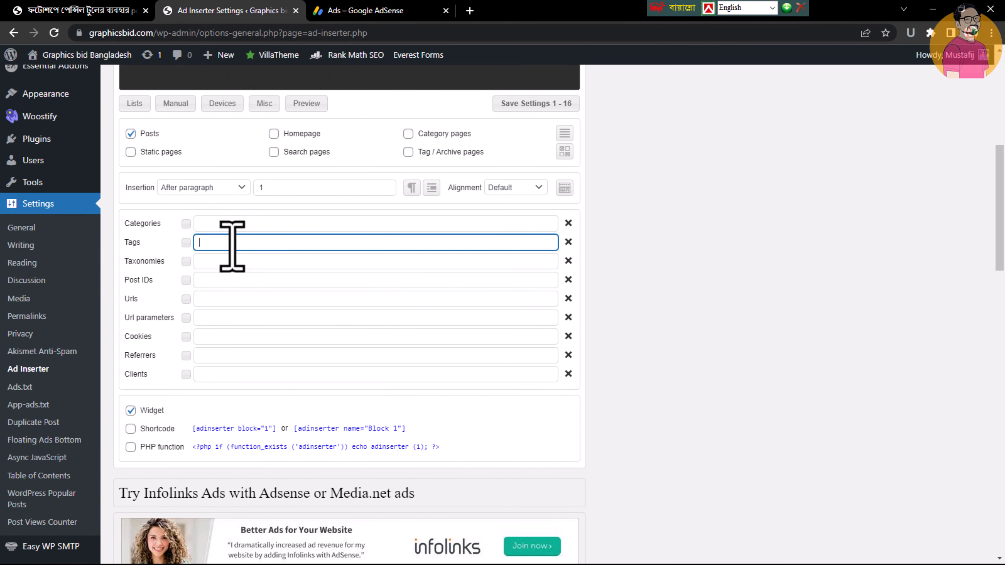
Examine Block 1's Categories, Tags, Taxonomies and Post IDs filter fields, and expand the selection list for Post IDs
left_click(234, 260)
left_click(235, 223)
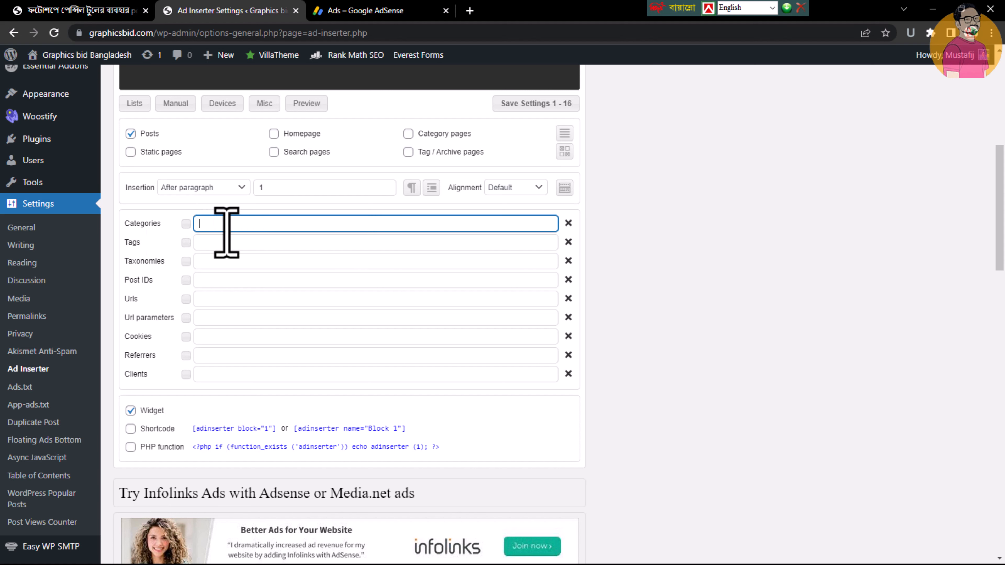
scroll(1002, 216, "up", 2)
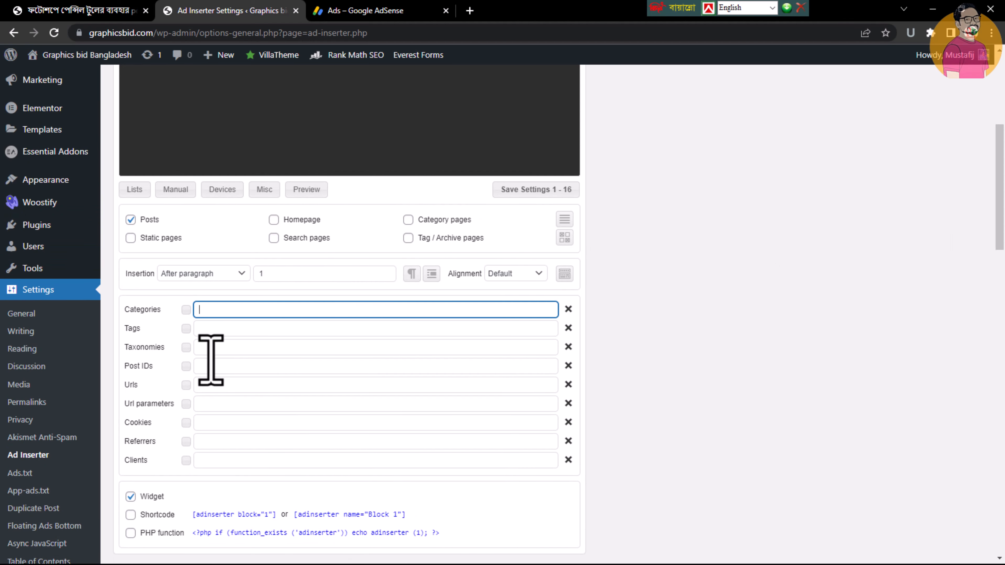
left_click(247, 328)
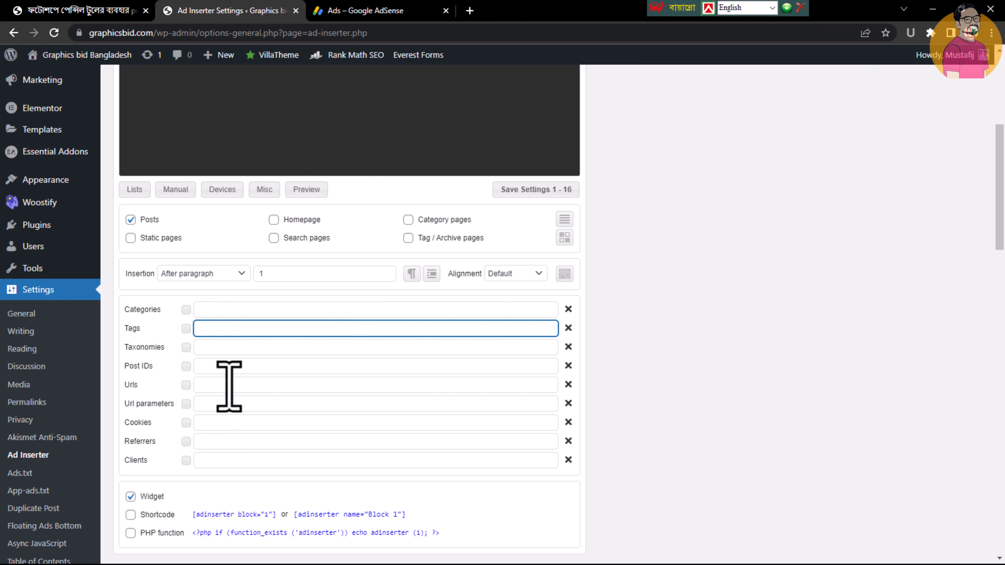
left_click(207, 368)
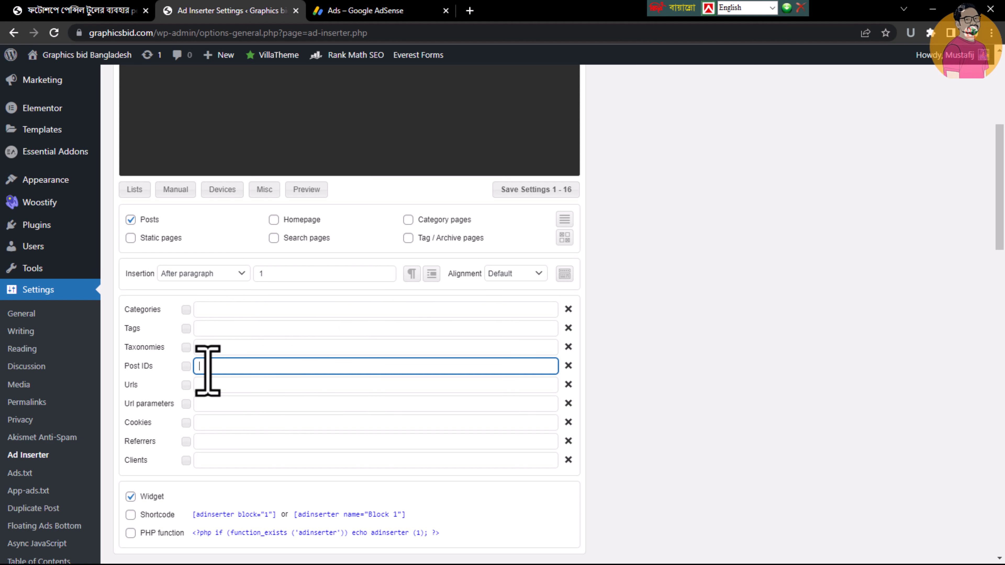
left_click(187, 367)
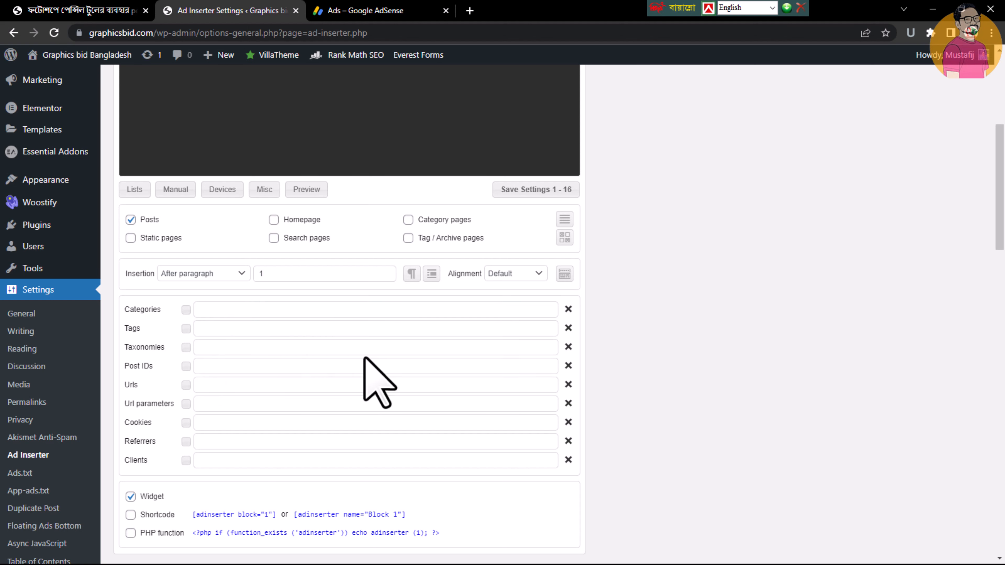
Examine the shortcode and PHP function code offered for manually inserting Block 1
left_click_drag(1002, 221, 1002, 291)
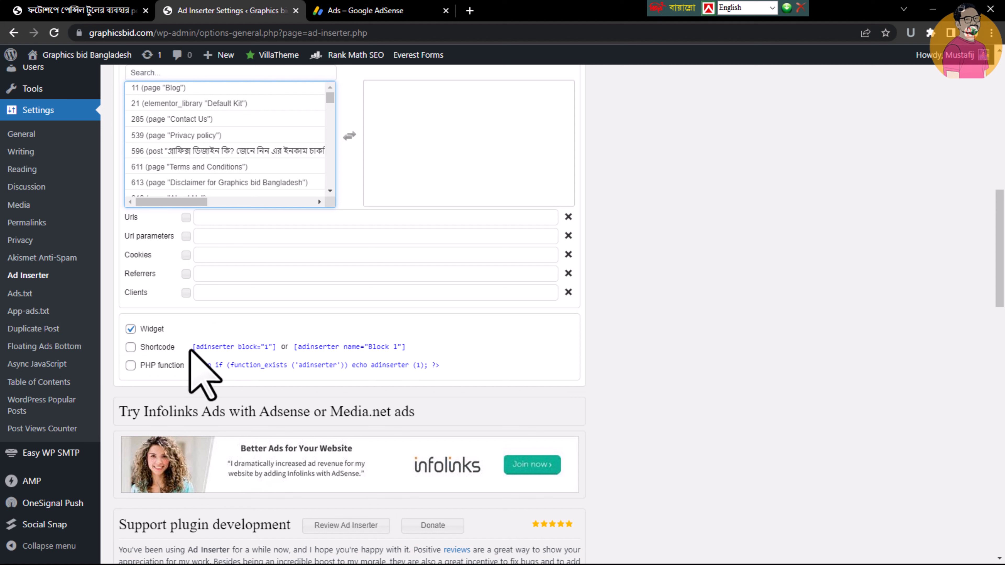
left_click(214, 346)
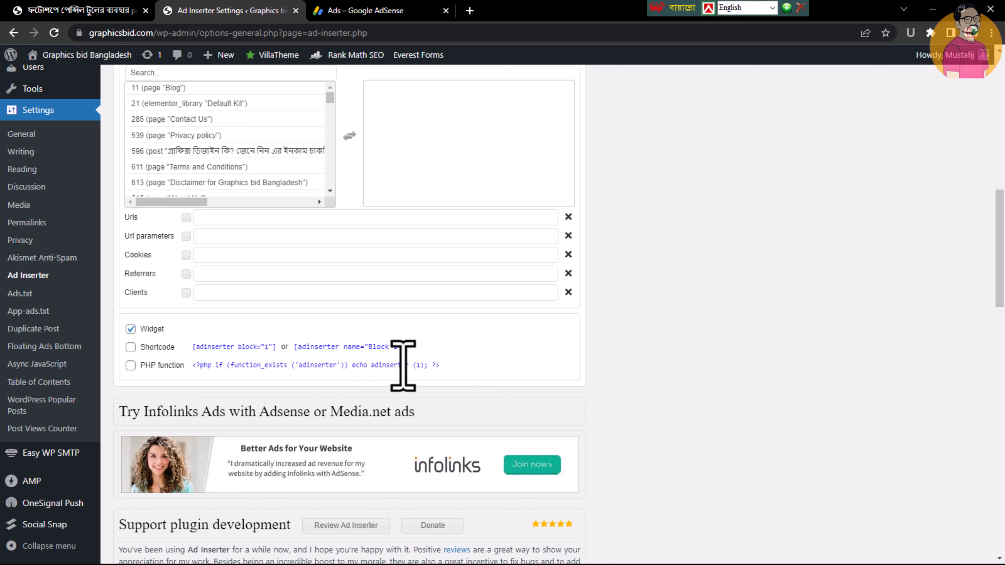
left_click_drag(198, 365, 420, 373)
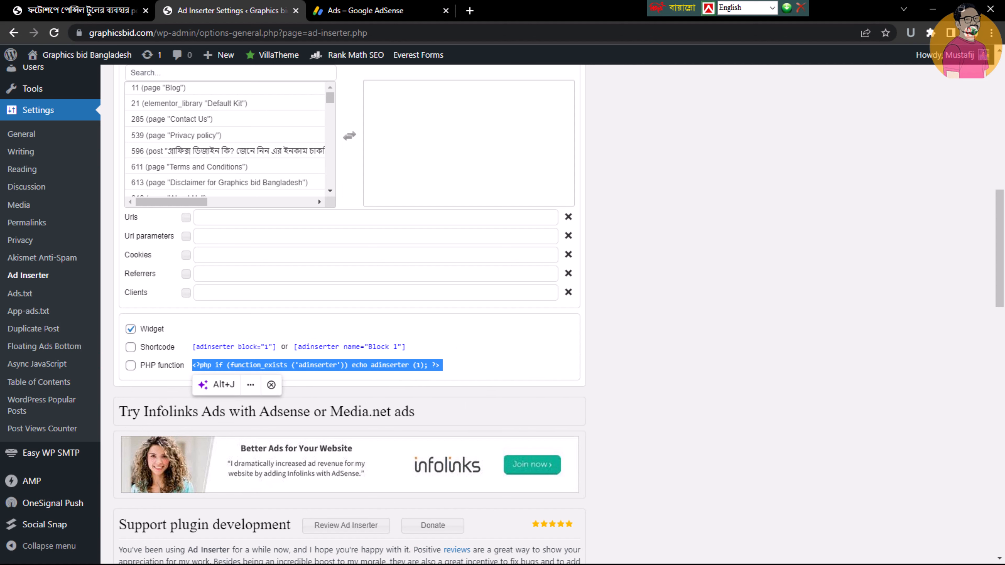
Review Block 1's Insertion choice and its paragraph number without changing them
left_click_drag(1000, 280, 999, 211)
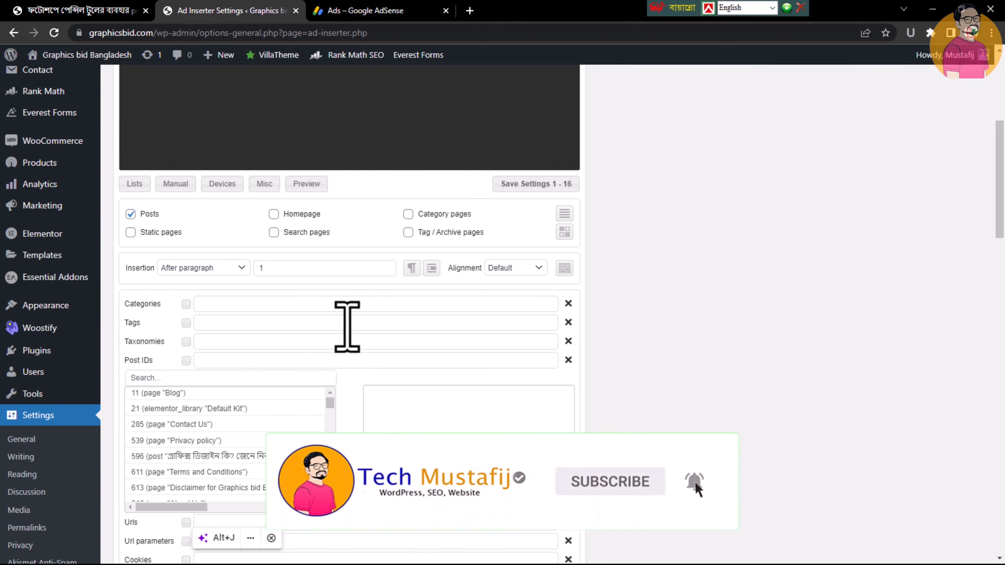
left_click(217, 269)
left_click(217, 269)
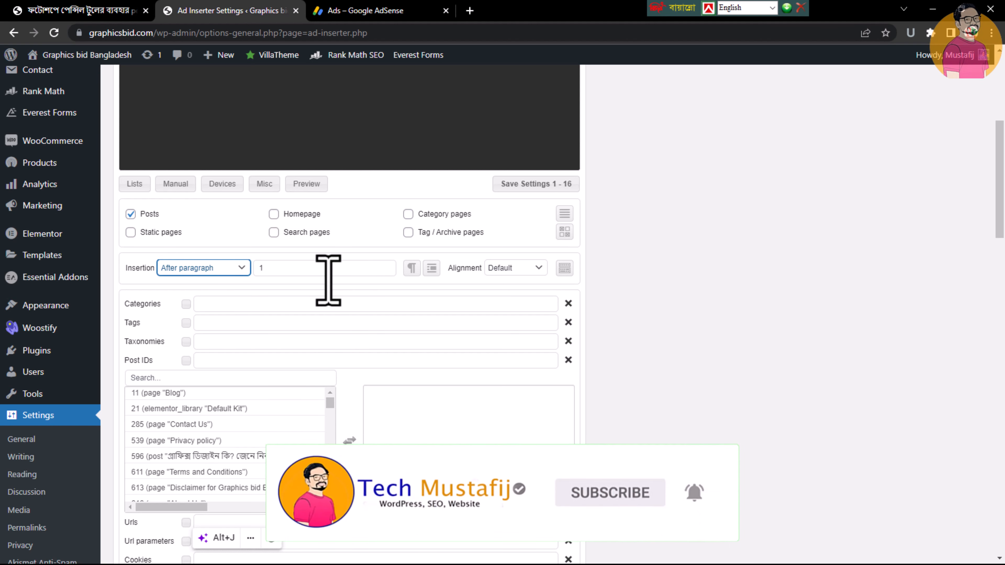
left_click(329, 269)
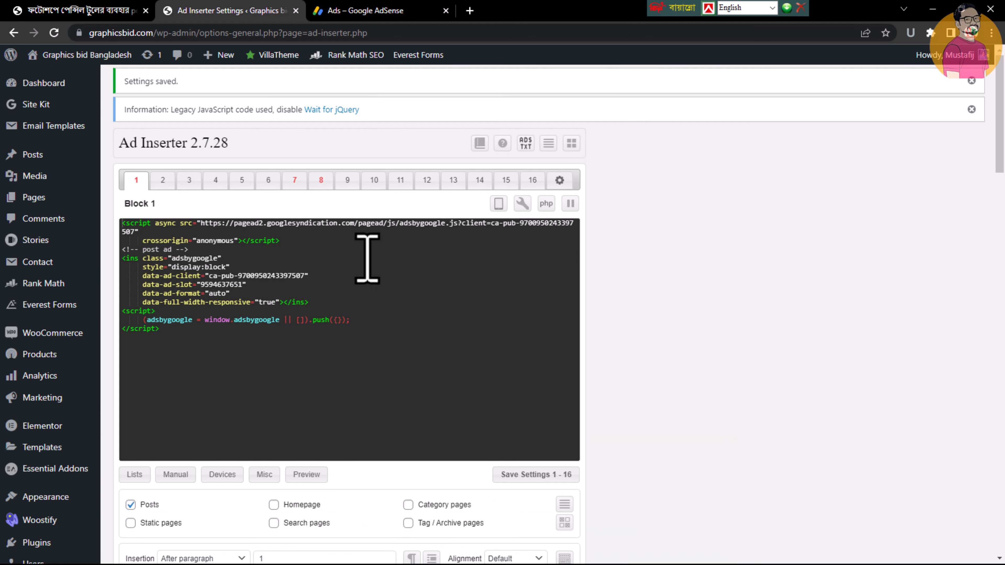
Go back to the pencil tool post and turn on Ad Inserter's block labels for the page
left_click(47, 9)
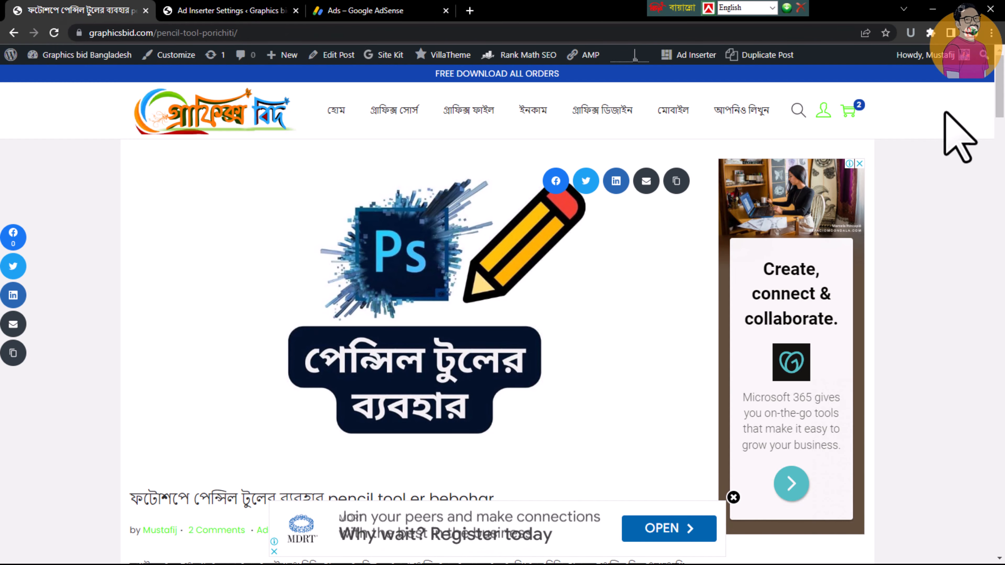
scroll(944, 113, "down", 7)
scroll(944, 113, "up", 3)
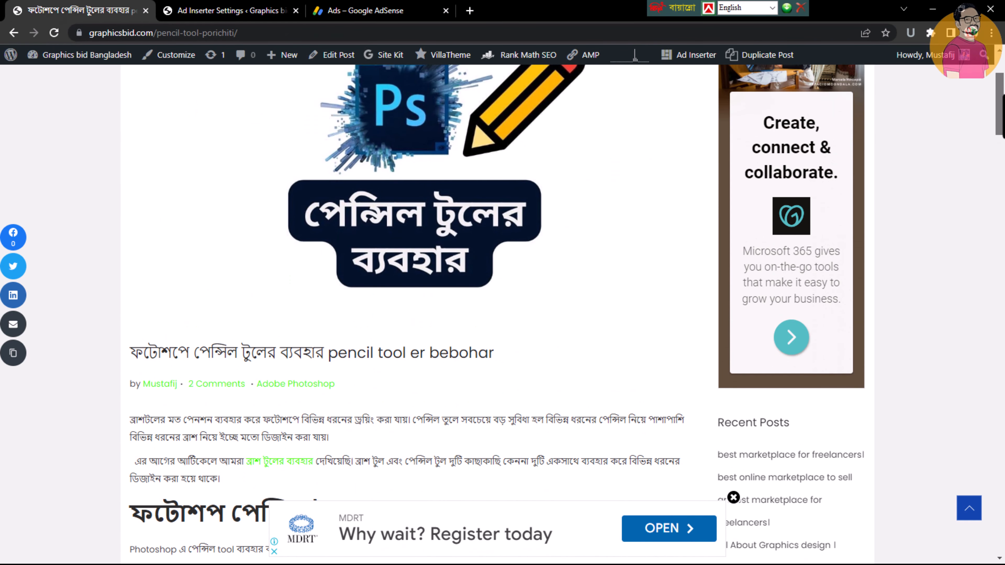
scroll(412, 312, "down", 4)
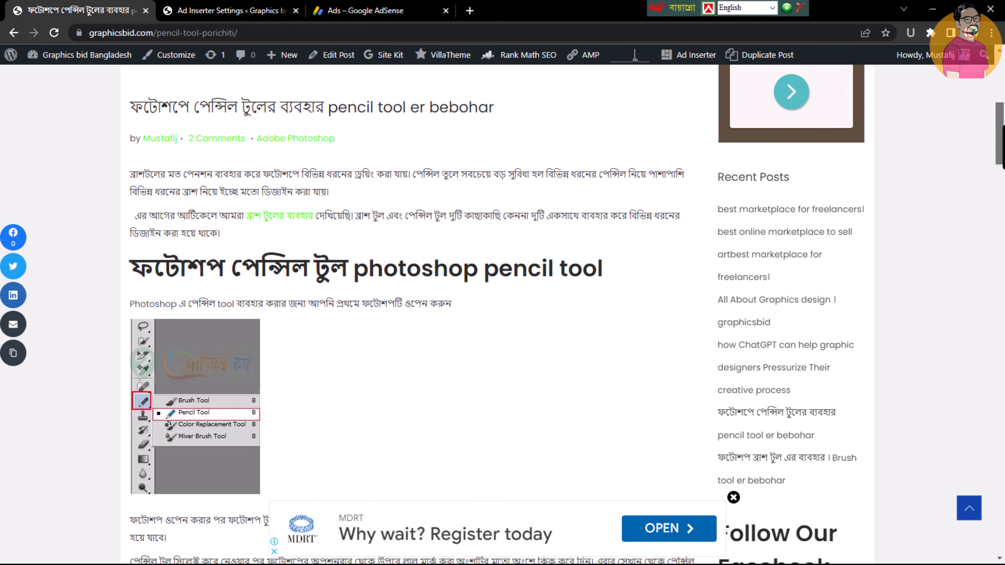
scroll(411, 312, "up", 3)
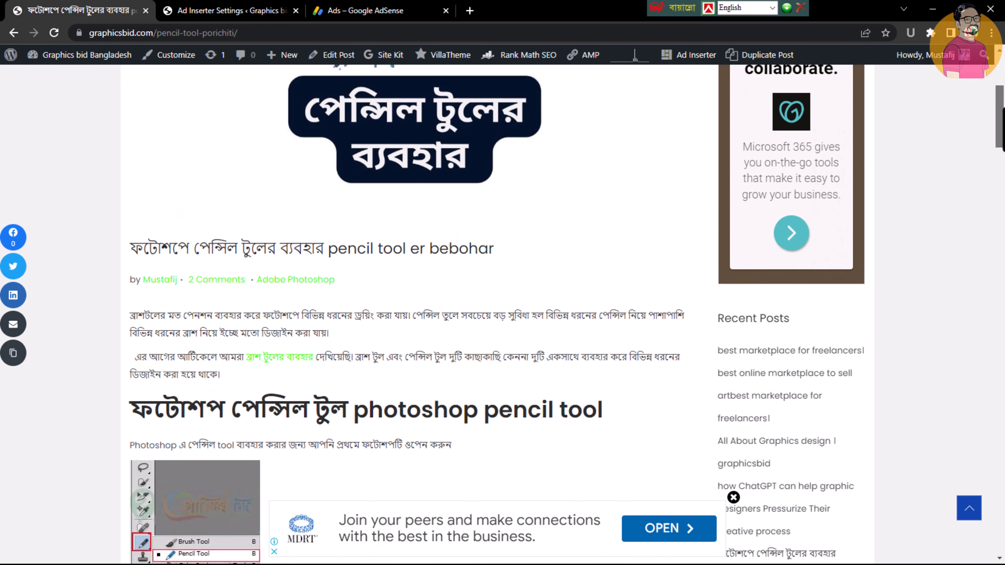
scroll(411, 312, "up", 2)
scroll(1000, 102, "up", 2)
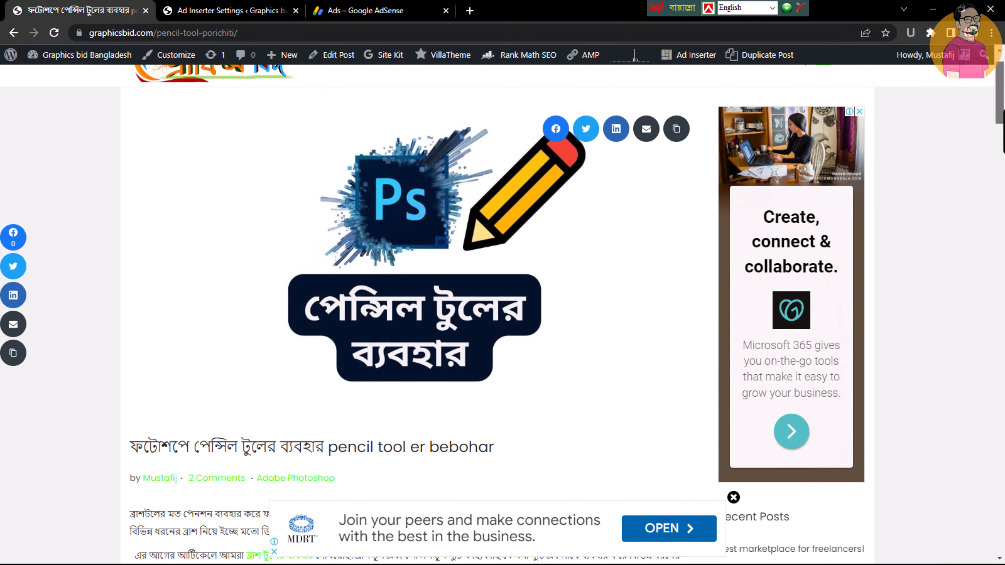
mouse_move(690, 55)
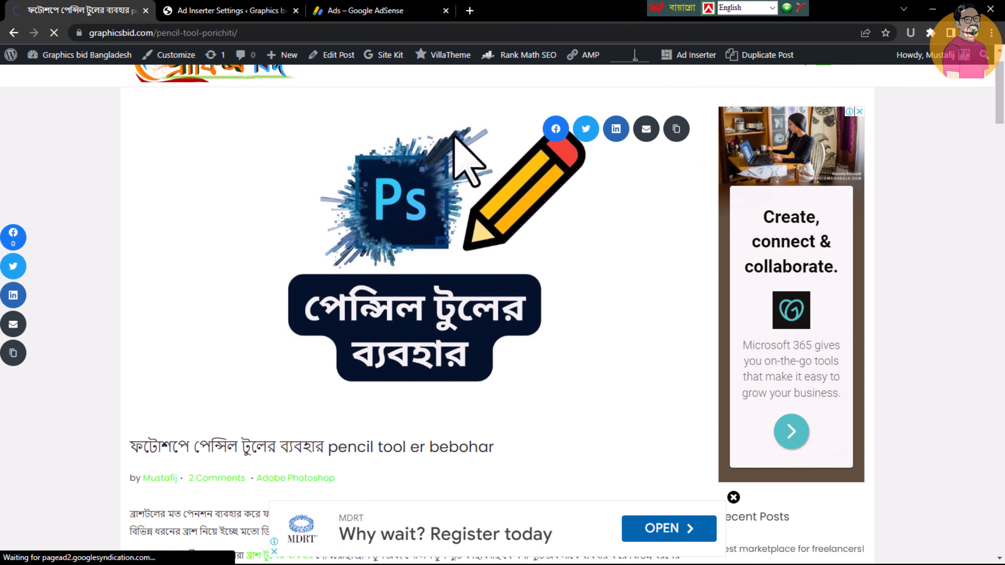
Examine where the labelled Block 1, Block 7 and Block 8 are inserted throughout the post
scroll(442, 137, "down", 5)
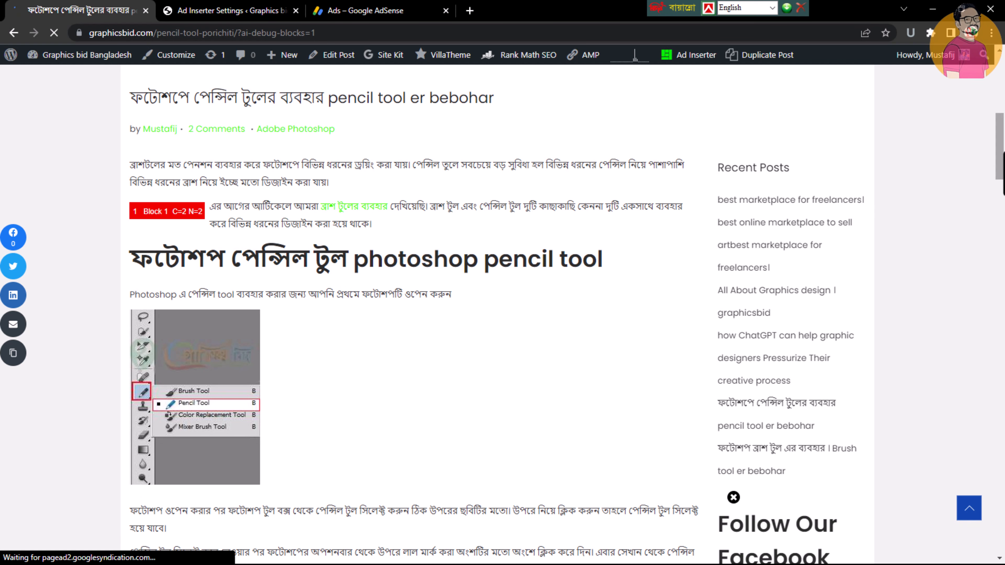
left_click_drag(1002, 153, 1003, 150)
scroll(471, 202, "down", 4)
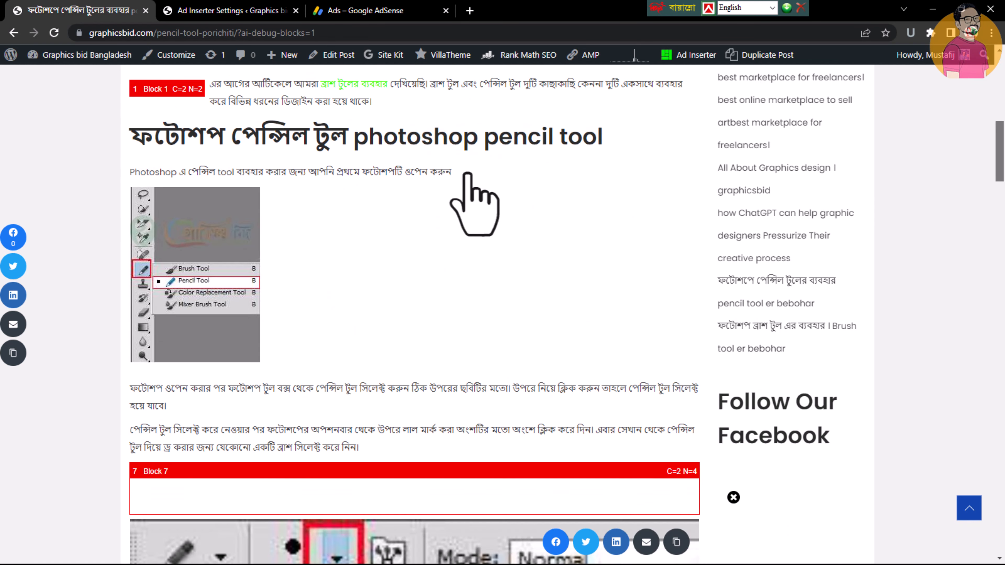
double_click(143, 91)
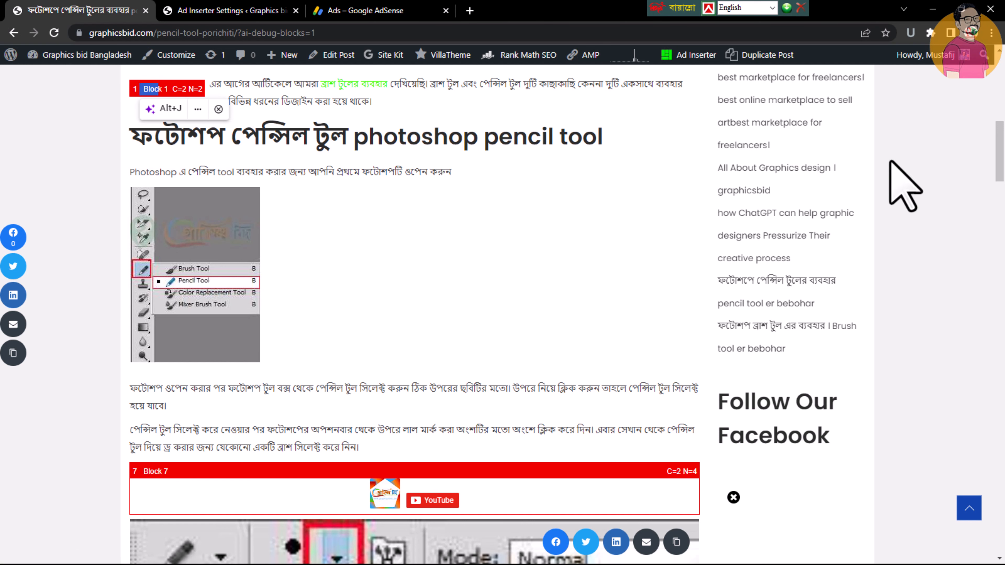
scroll(487, 182, "down", 2)
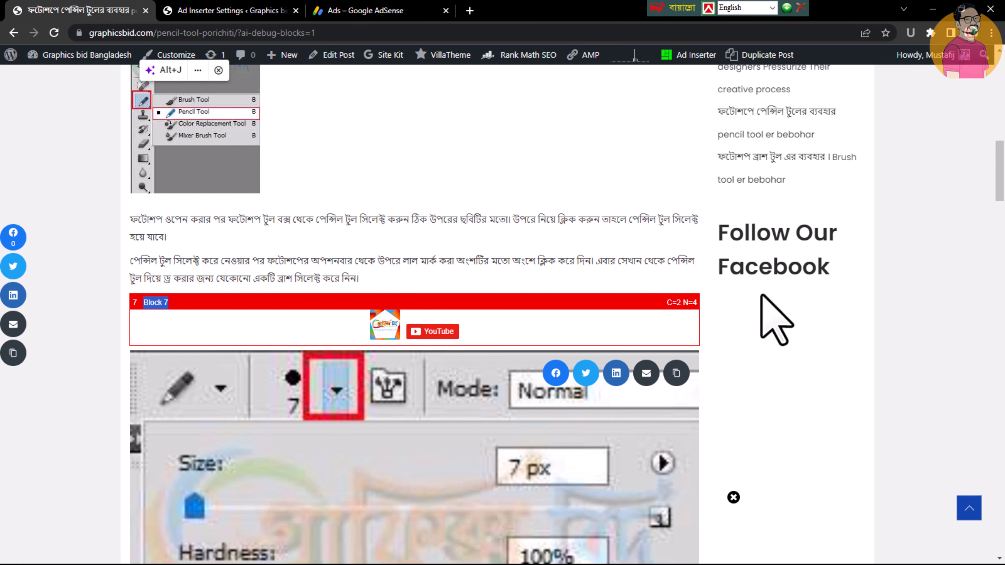
scroll(761, 296, "down", 15)
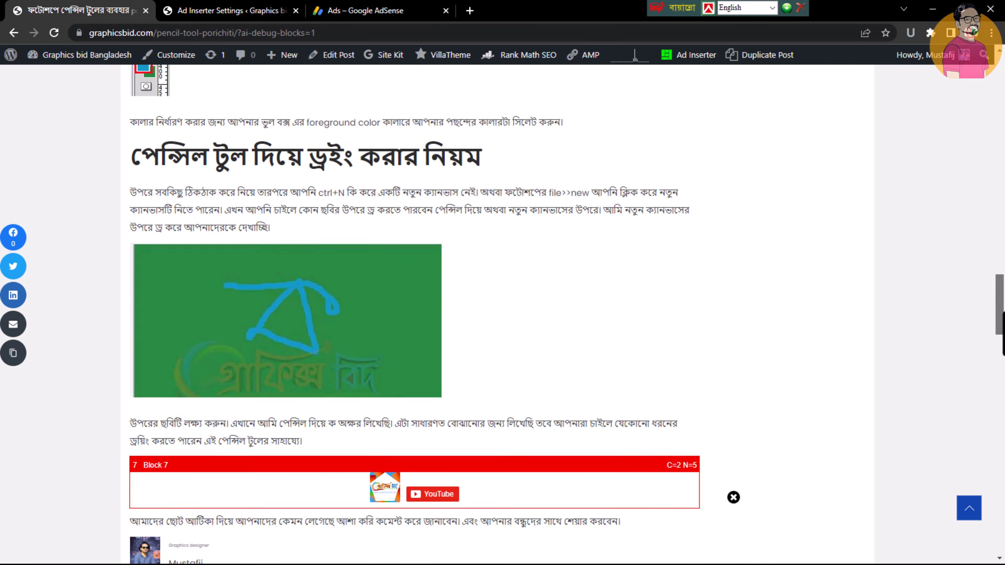
scroll(502, 312, "down", 4)
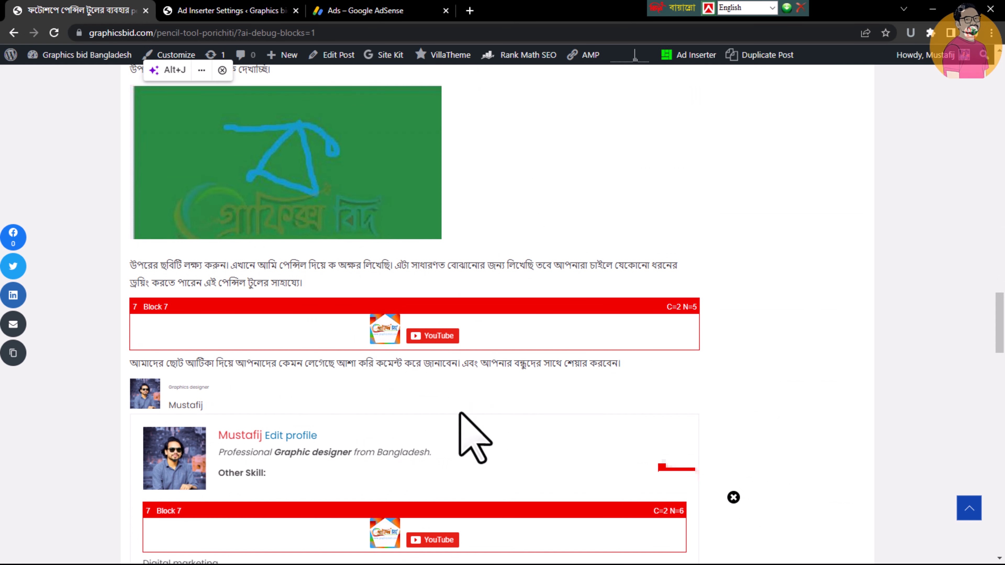
scroll(502, 313, "down", 10)
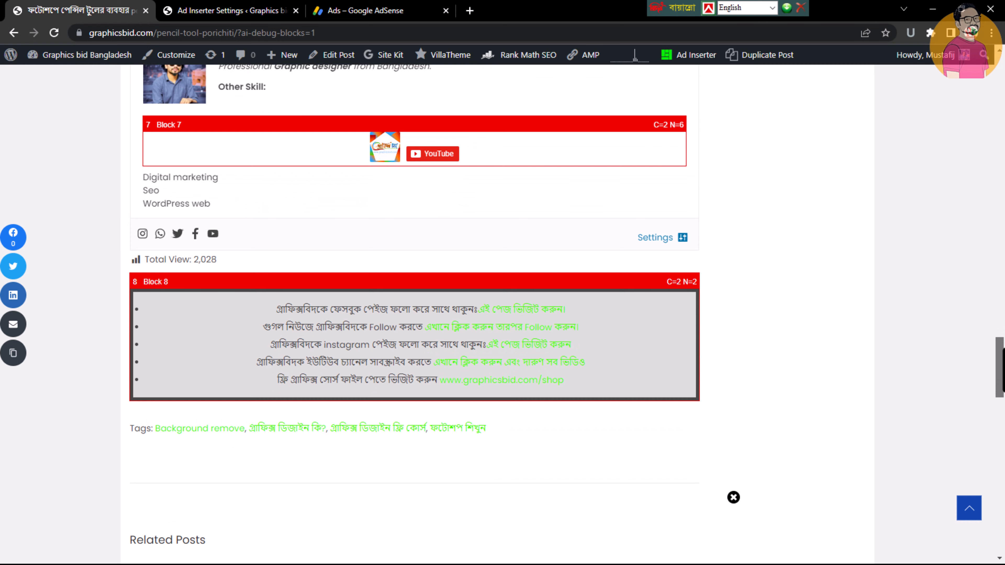
scroll(502, 312, "down", 3)
left_click_drag(263, 201, 348, 264)
left_click(158, 167)
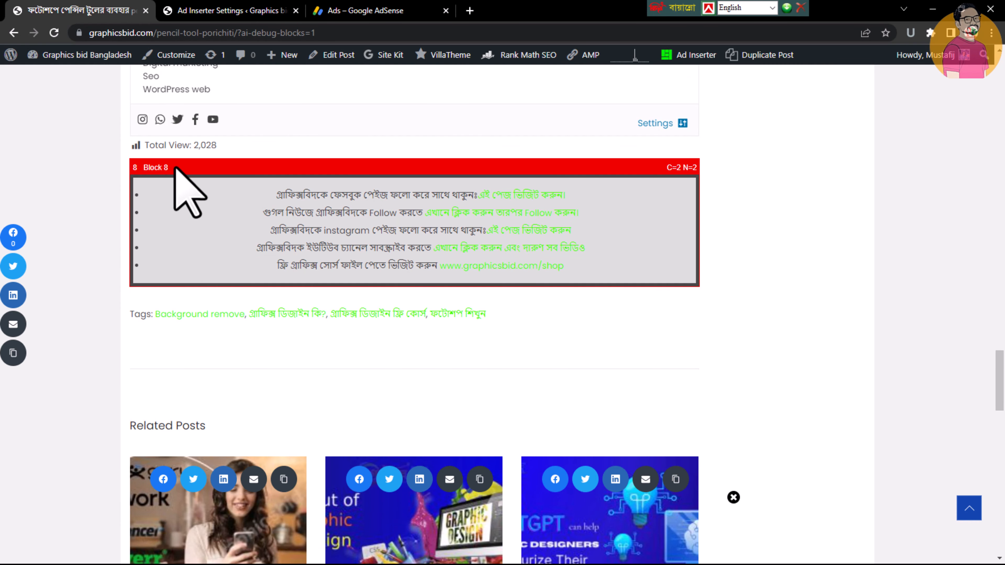
Open the site's home page, look through its sections, and turn on Ad Inserter's block labels and insertion position markers
left_click_drag(1000, 370, 1002, 168)
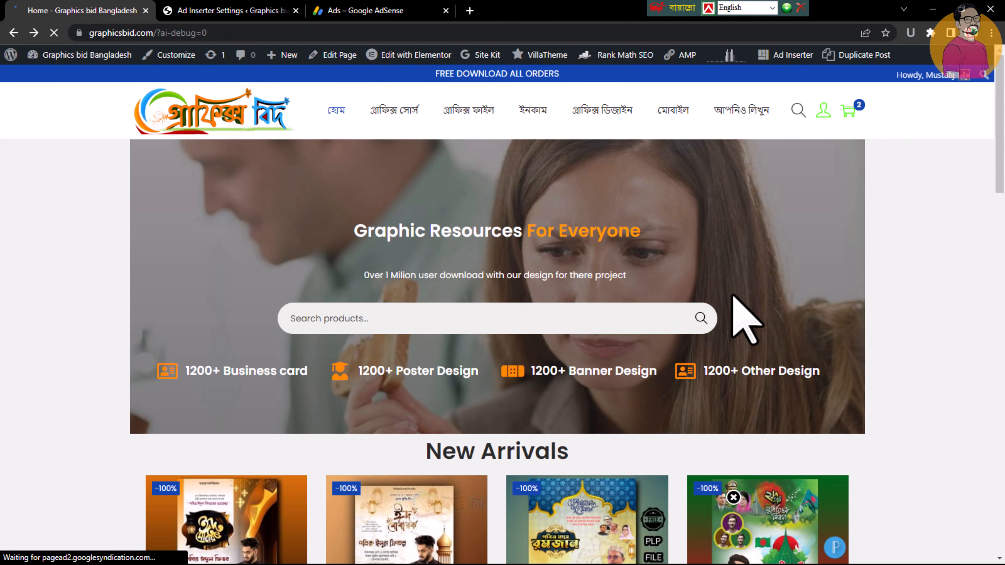
scroll(733, 497, "down", 20)
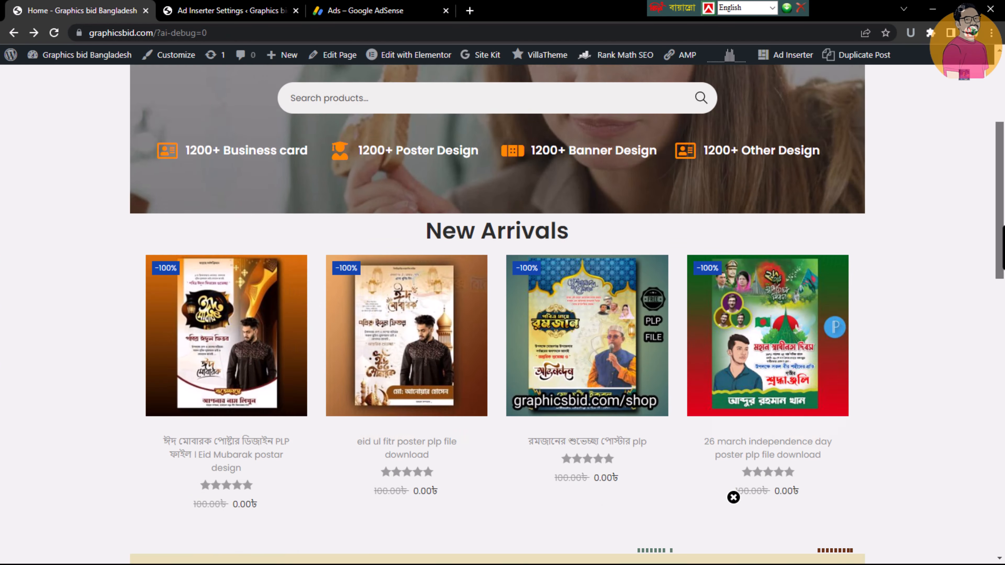
scroll(733, 497, "up", 10)
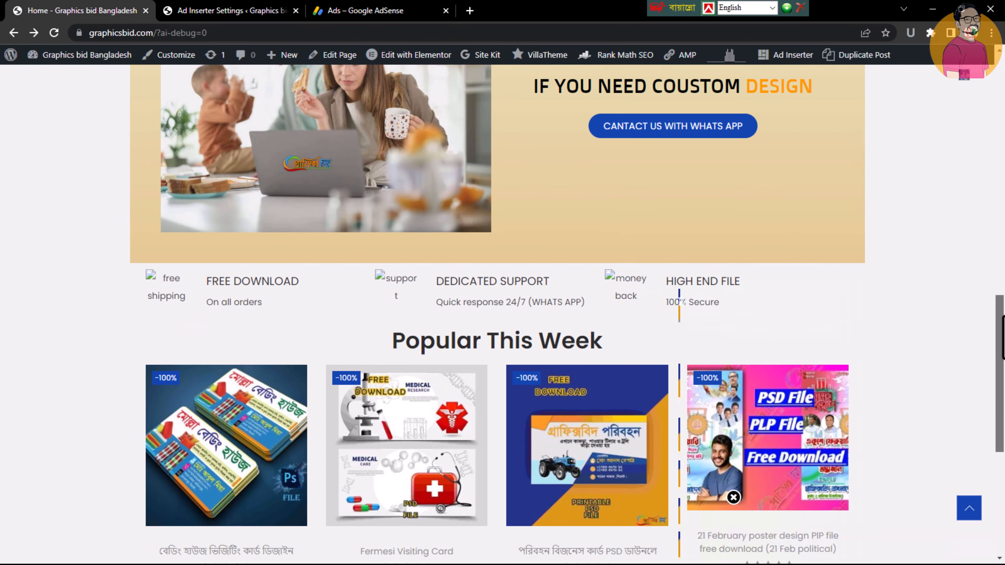
scroll(733, 497, "down", 6)
scroll(733, 498, "down", 3)
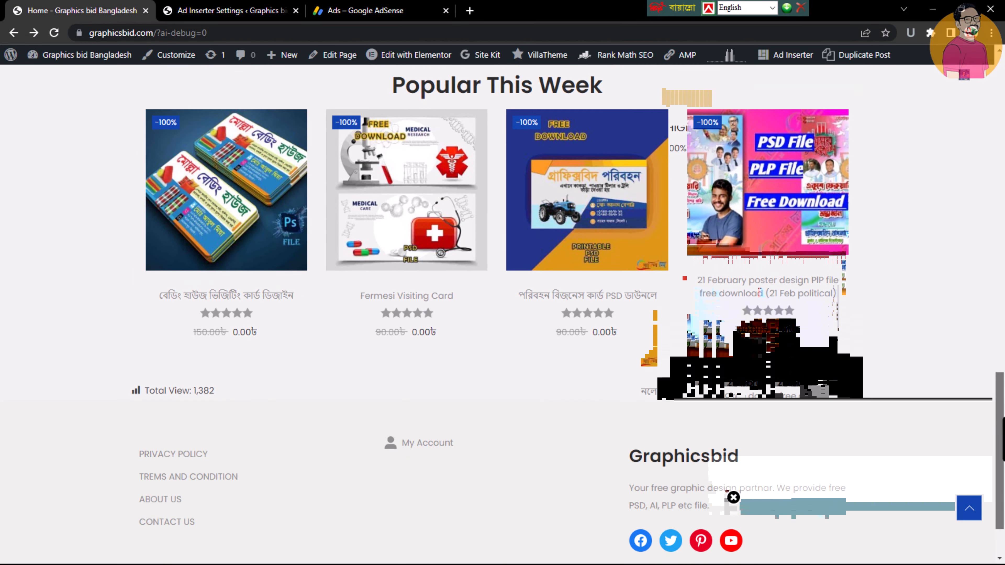
scroll(733, 497, "up", 6)
left_click_drag(986, 116, 989, 67)
left_click(766, 56)
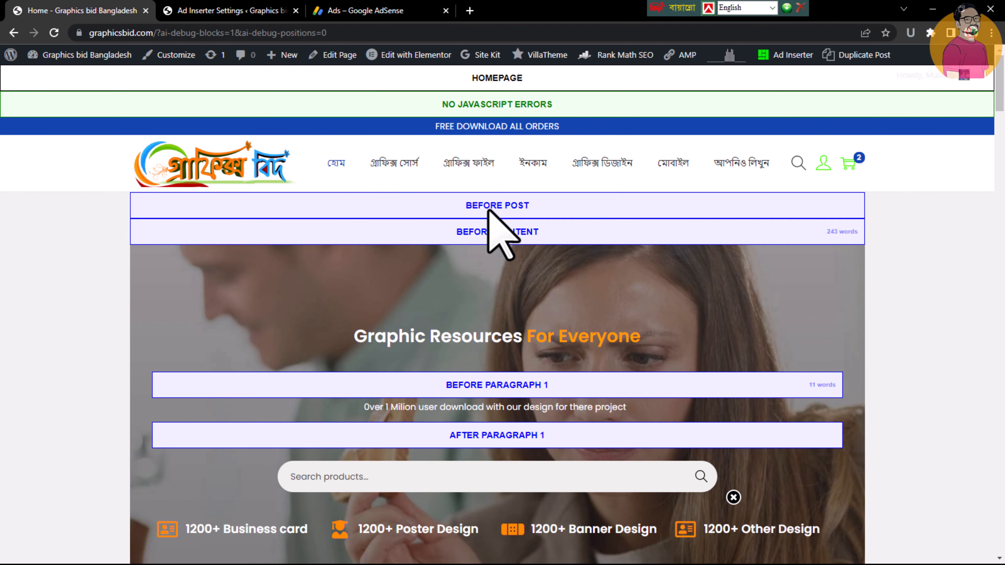
Examine the Before Post, Before Content and paragraph insertion positions marked on the home page
left_click_drag(471, 205, 534, 204)
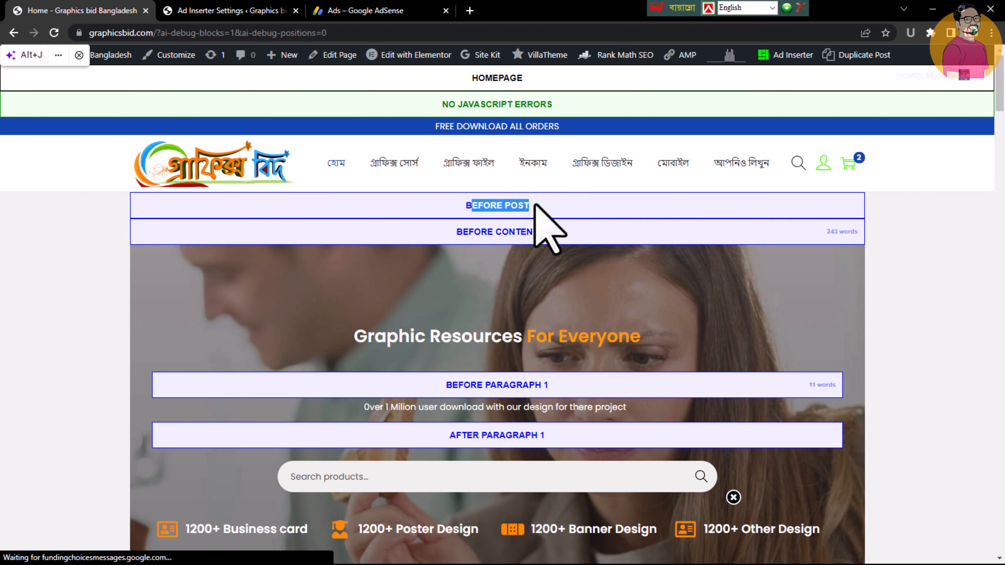
left_click(470, 239)
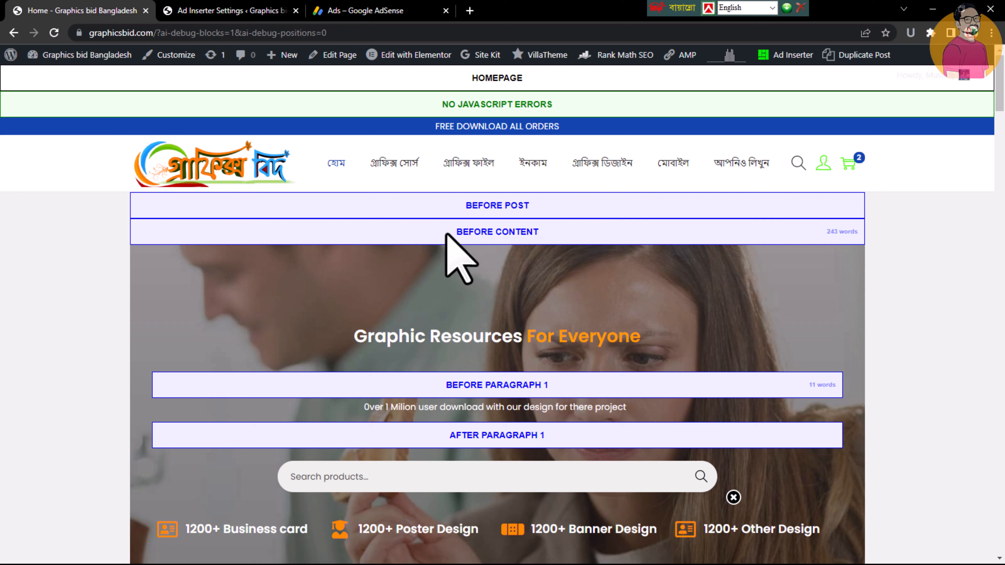
left_click_drag(446, 234, 554, 246)
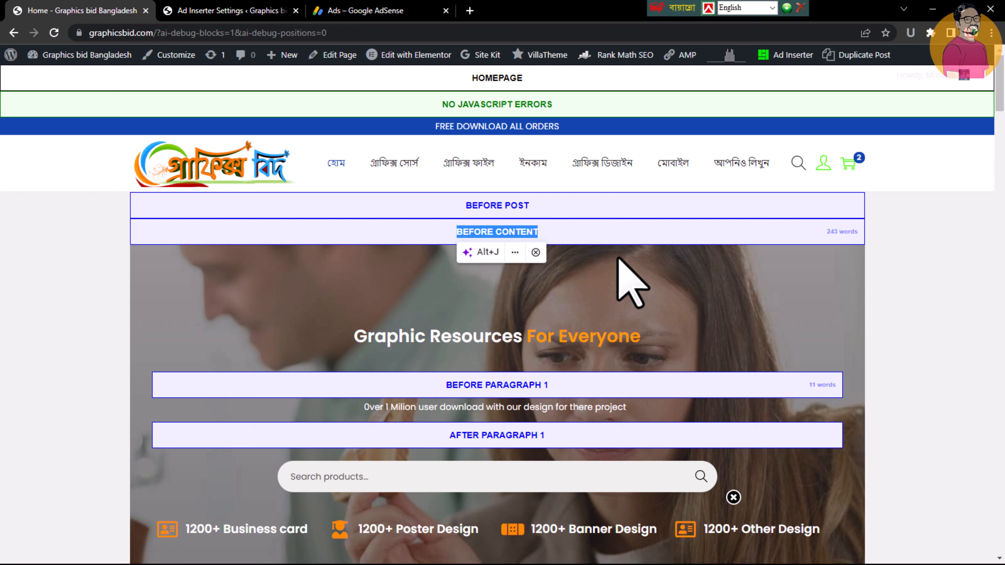
left_click(616, 237)
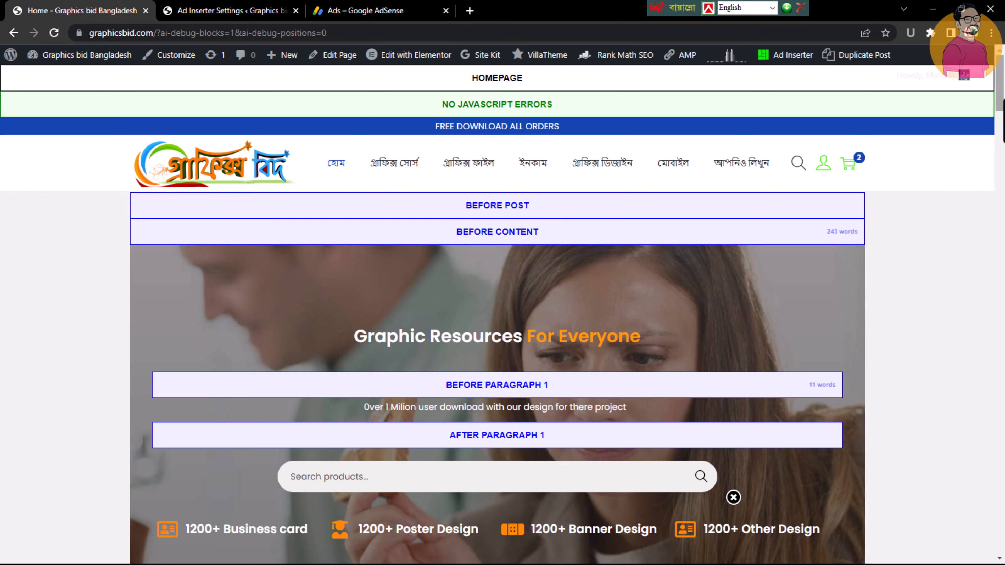
scroll(1000, 119, "down", 4)
scroll(1001, 130, "down", 1)
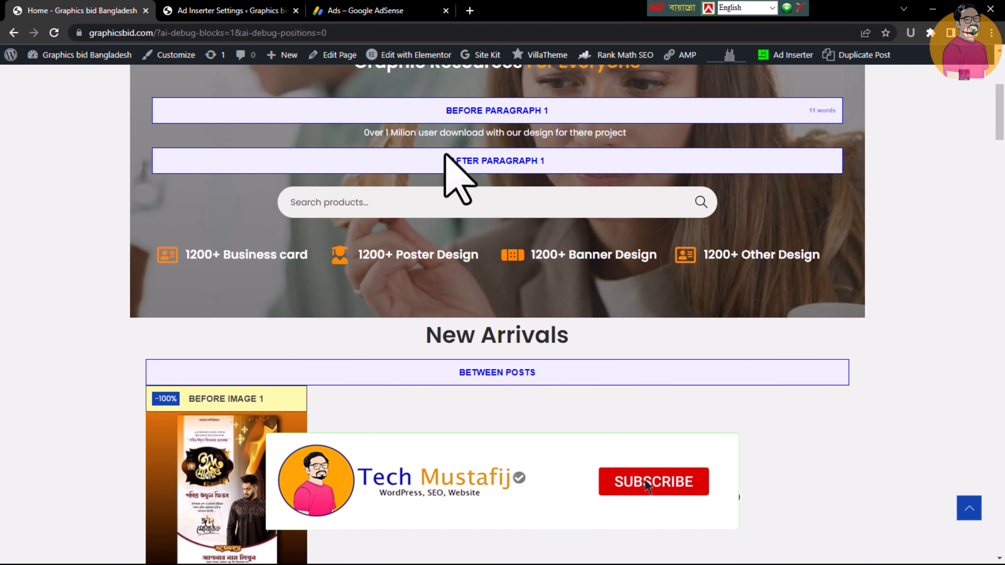
Examine the After Paragraph 1, Between Posts and image insertion positions marked around the home page's New Arrivals section
left_click_drag(450, 161, 544, 161)
scroll(472, 137, "down", 5)
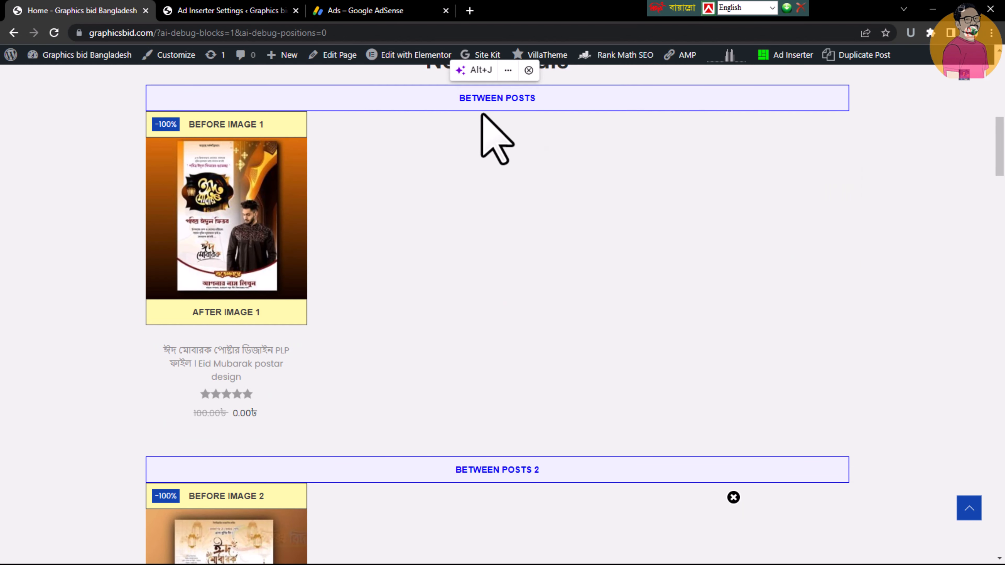
scroll(597, 180, "up", 2)
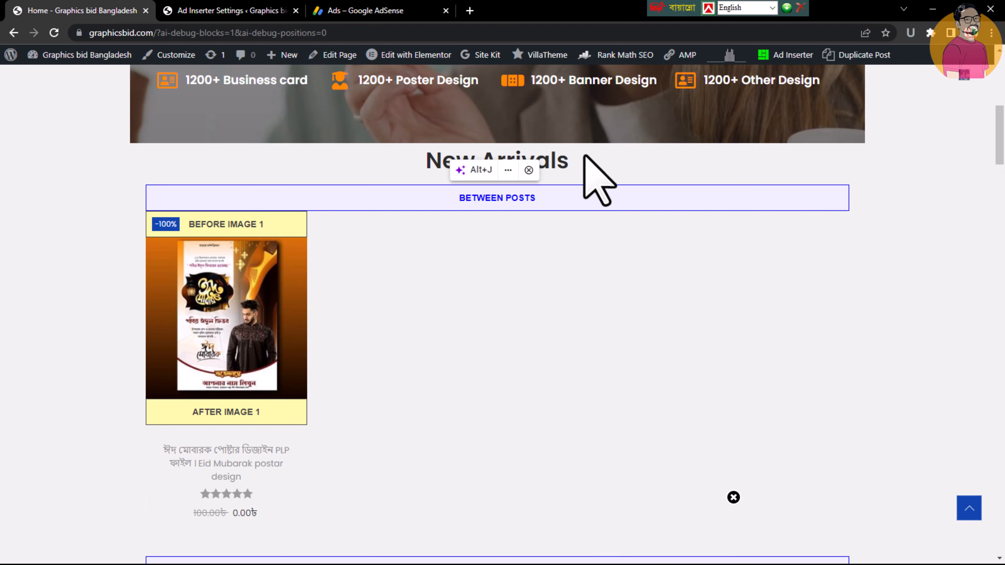
scroll(995, 162, "down", 2)
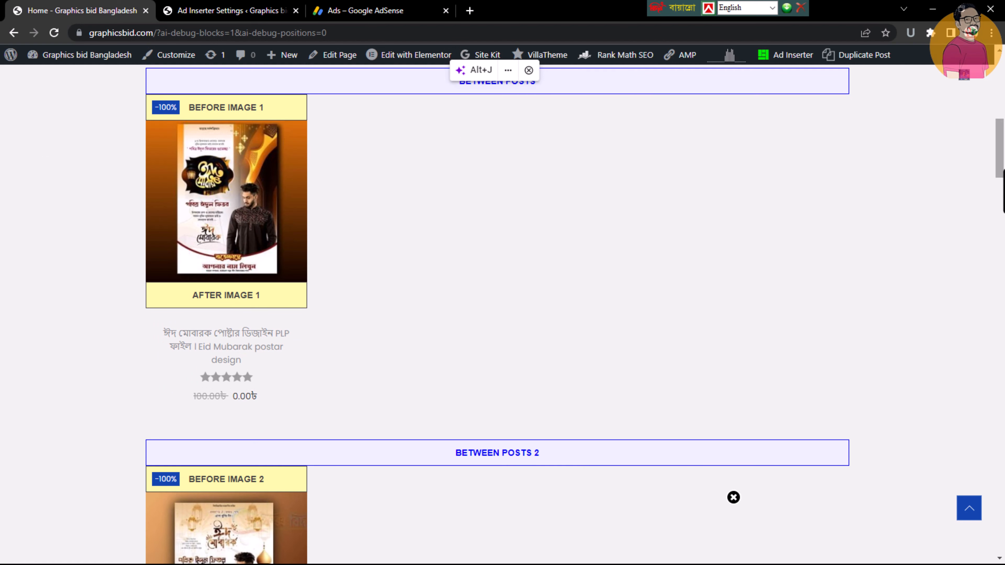
left_click_drag(999, 153, 999, 95)
In the Ad Inserter settings, set Block 1's insertion to Between posts
left_click(231, 10)
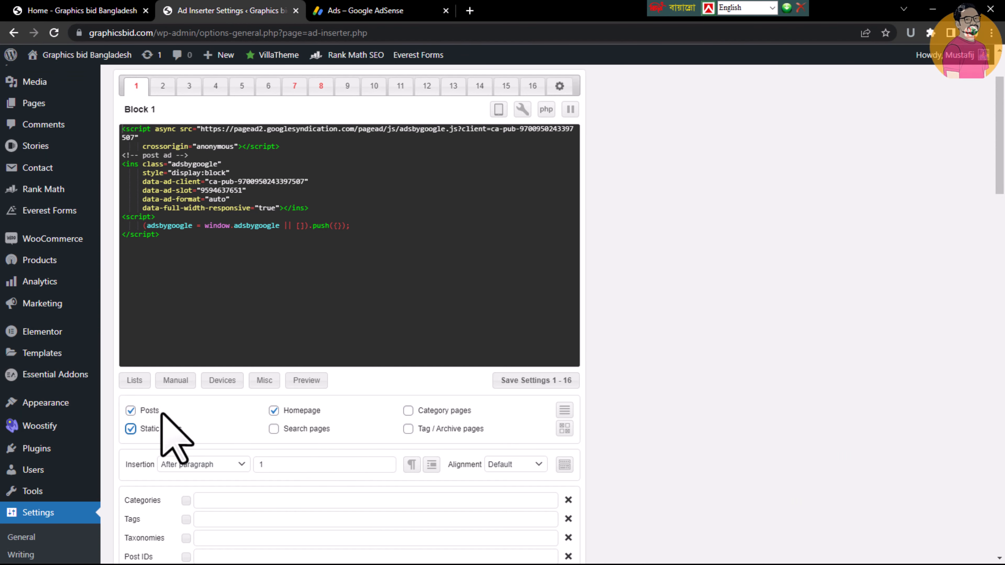
scroll(572, 303, "down", 2)
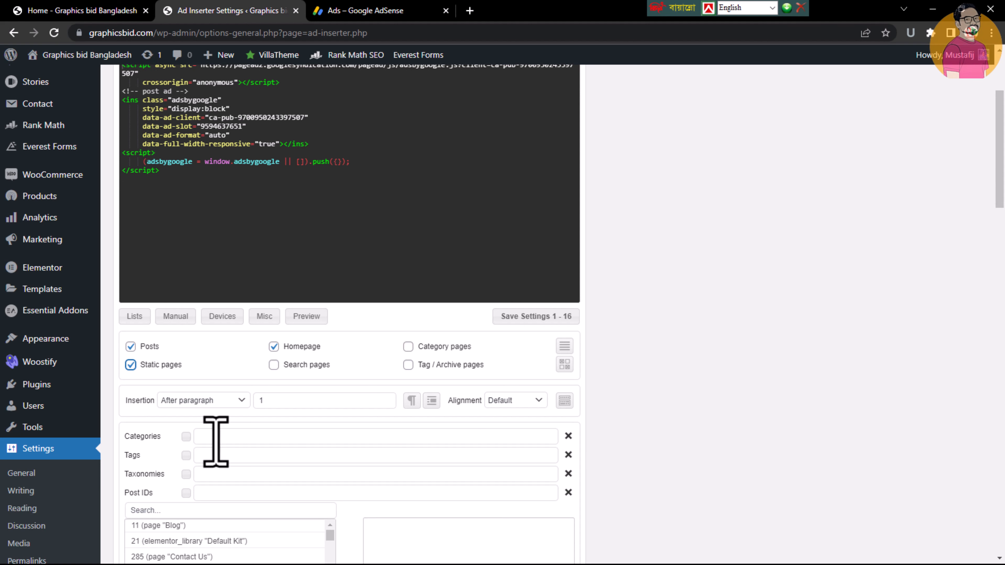
left_click(202, 400)
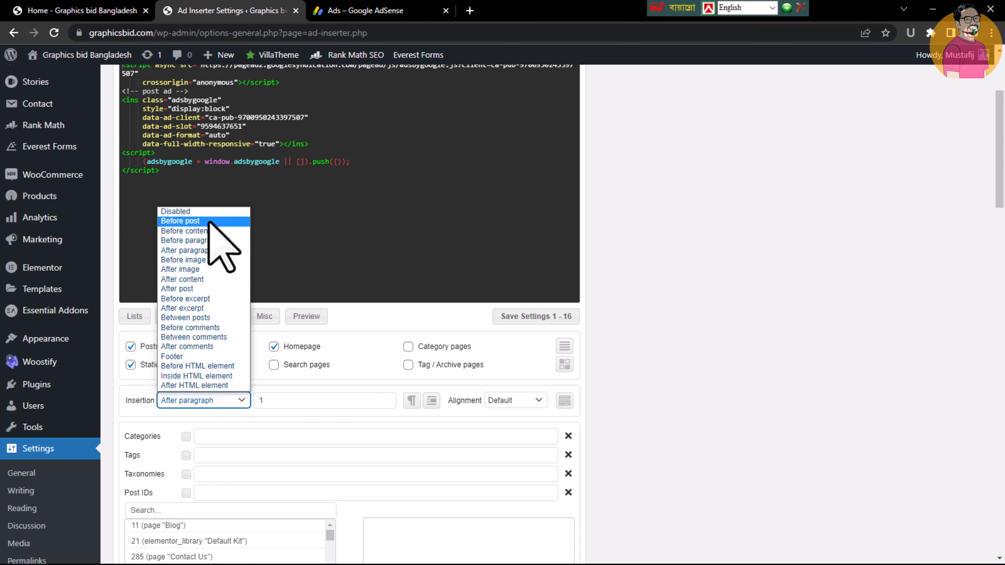
key("Escape")
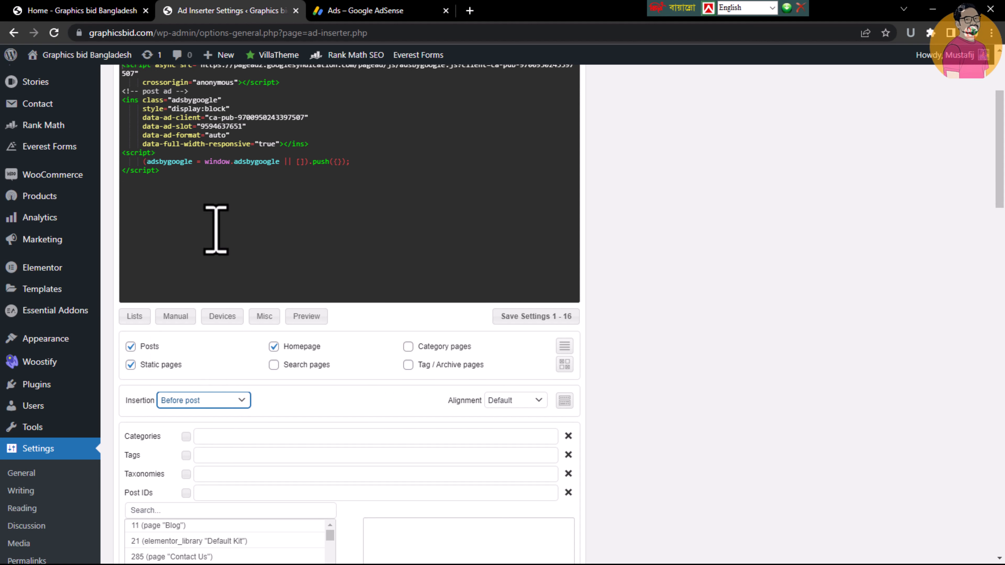
left_click(205, 407)
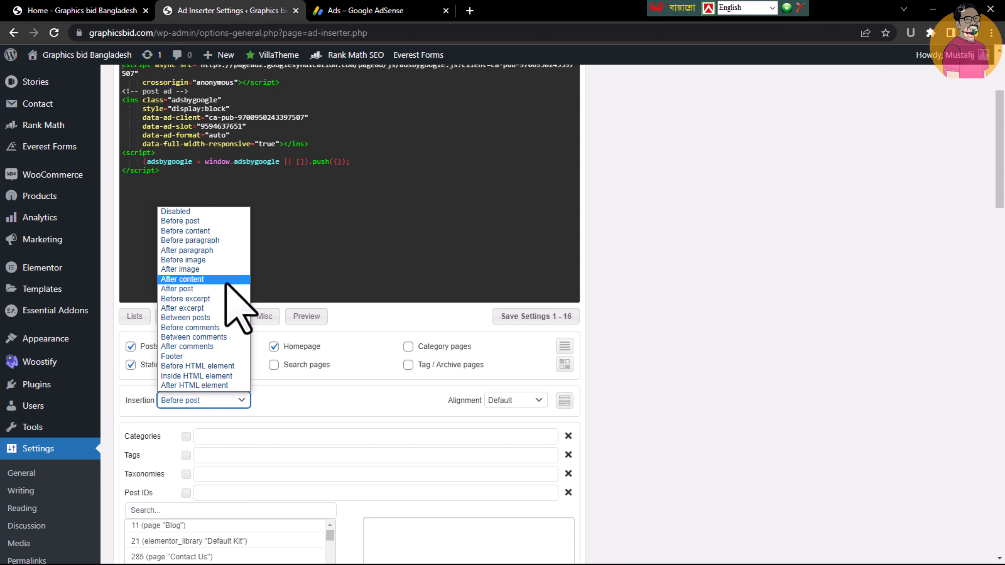
left_click(220, 319)
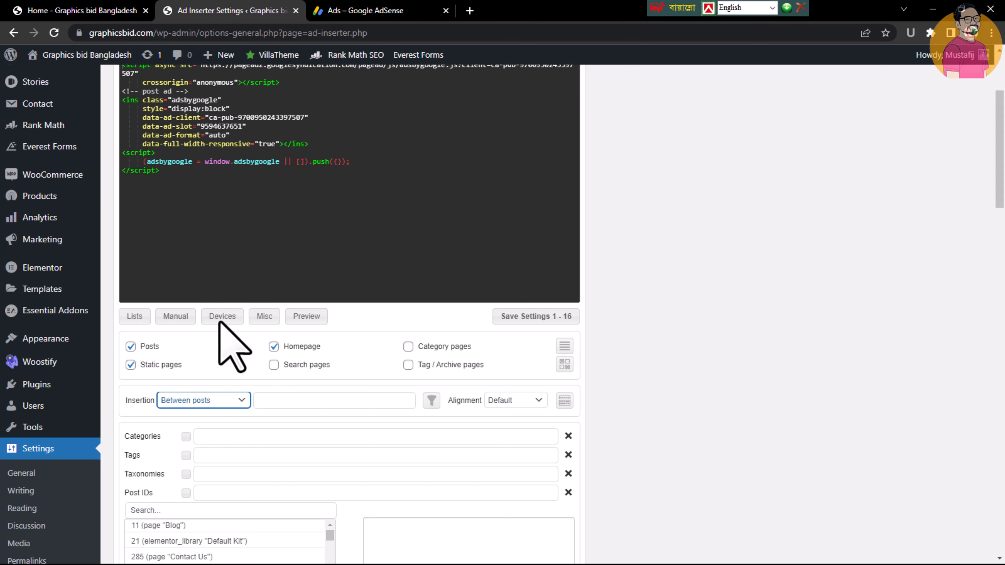
Check on the home page where the Between Posts position falls in the New Arrivals section
left_click(208, 399)
left_click(208, 399)
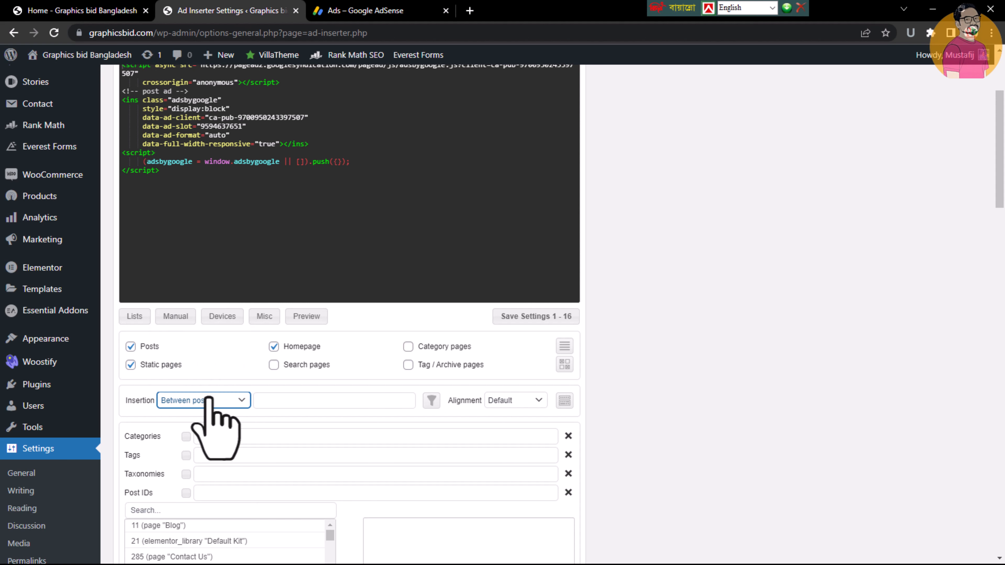
left_click(135, 8)
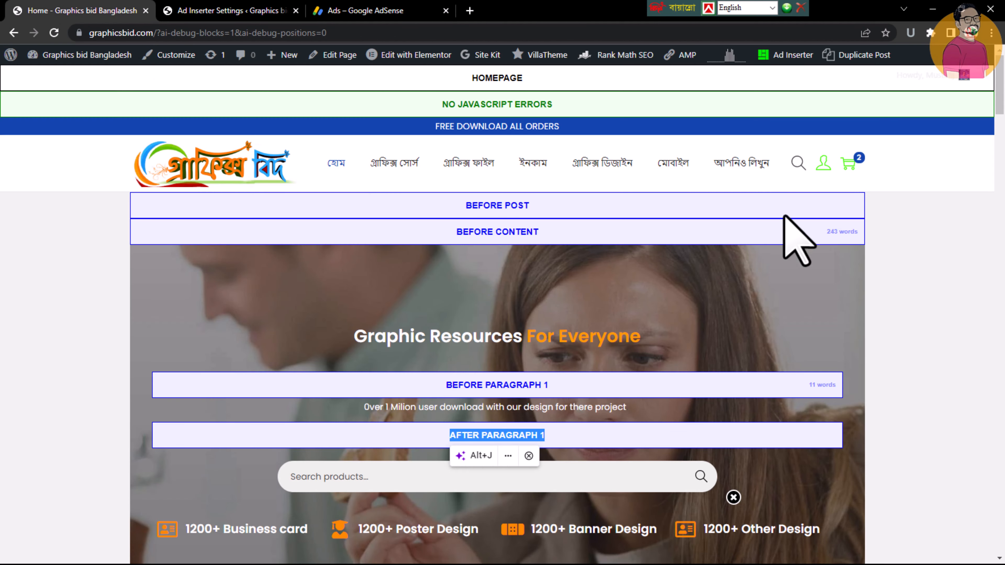
scroll(999, 95, "down", 10)
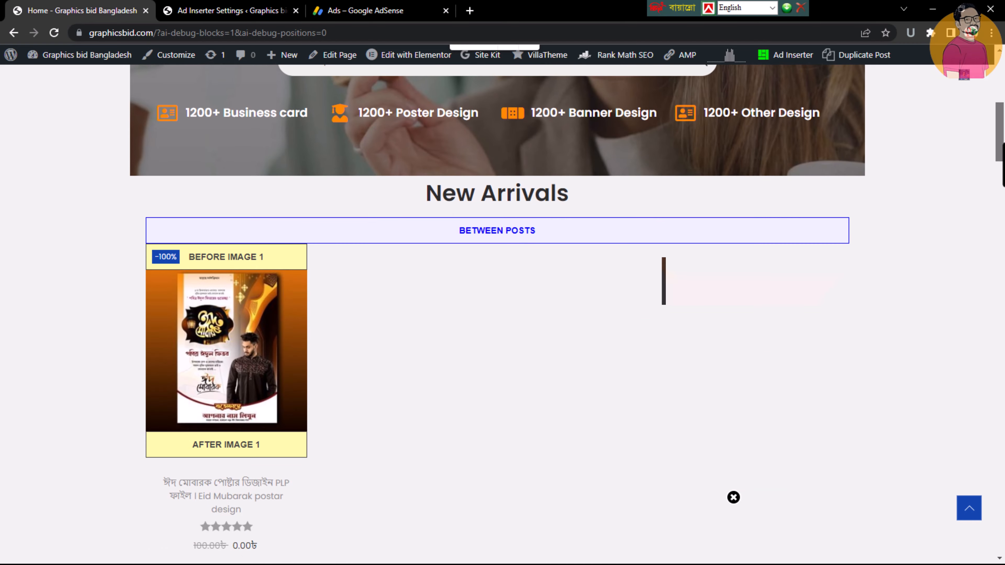
In the Ad Inserter settings, enable Block 2 on the homepage and static pages, and set its insertion to Before content
left_click(285, 11)
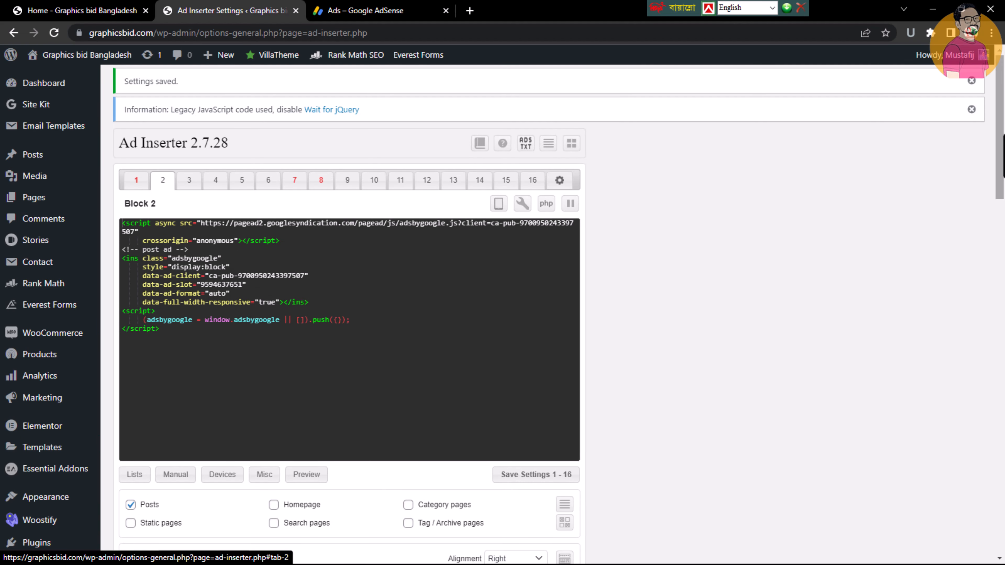
left_click_drag(998, 142, 996, 202)
left_click(307, 286)
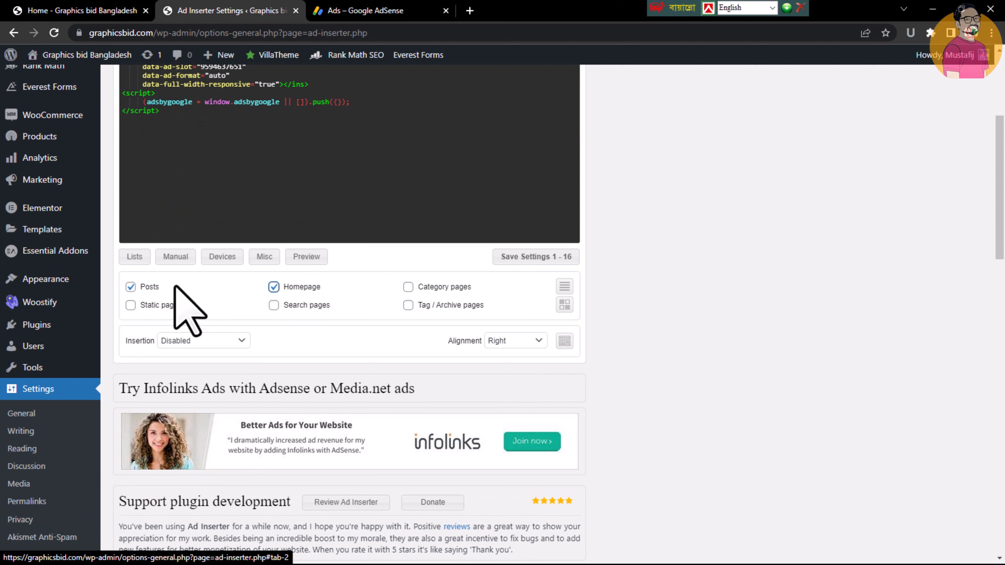
left_click(161, 306)
left_click(216, 340)
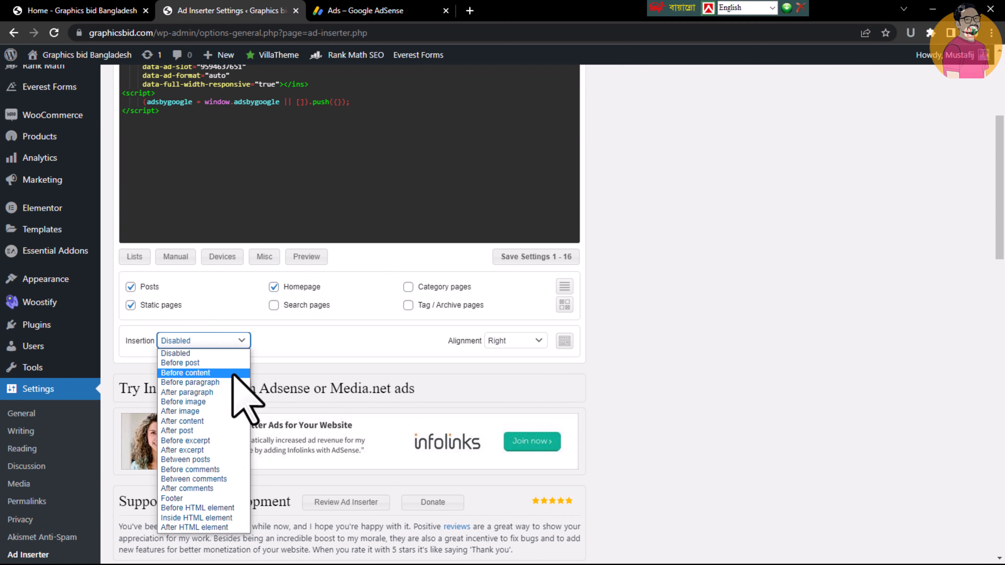
left_click(220, 411)
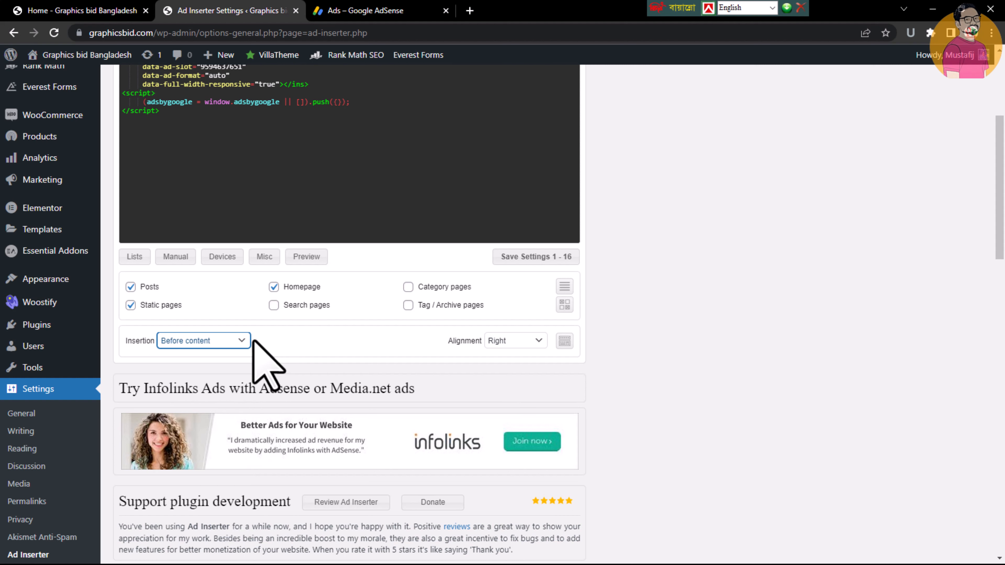
left_click(212, 342)
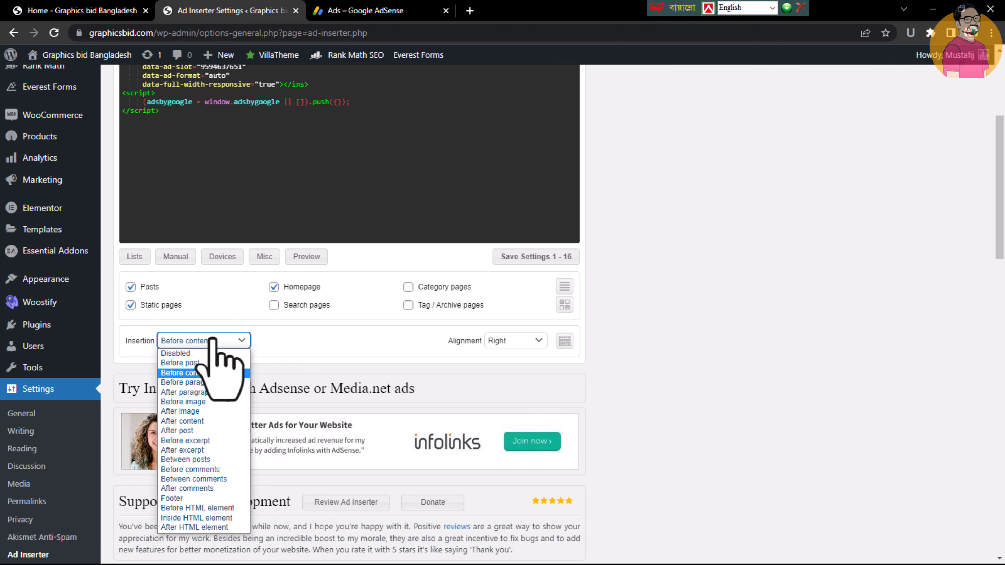
left_click(300, 332)
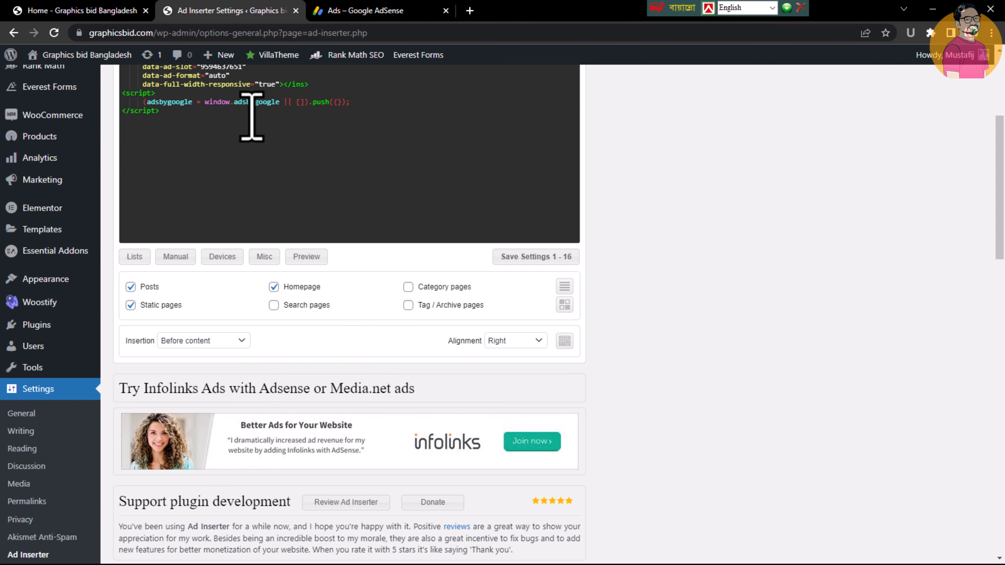
scroll(251, 116, "up", 3)
left_click_drag(349, 253, 191, 117)
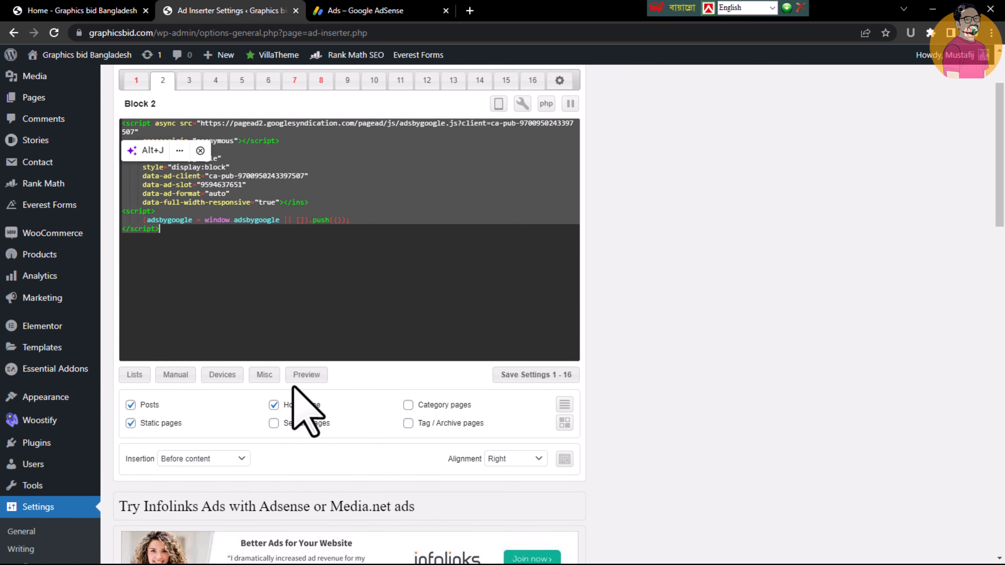
Set Block 3 to show on posts and the homepage with insertion After image 1, and save the settings for all blocks
left_click(189, 81)
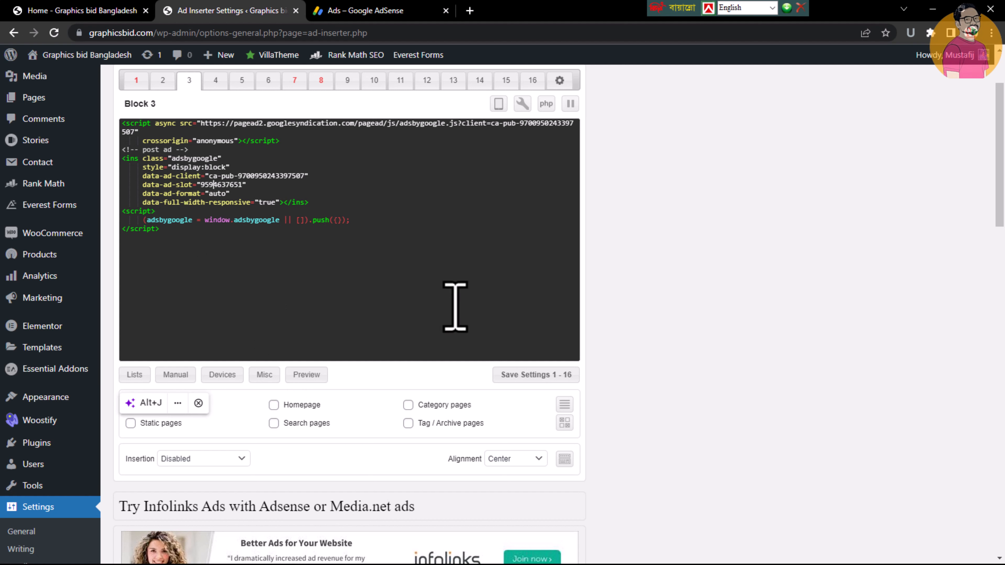
left_click(131, 406)
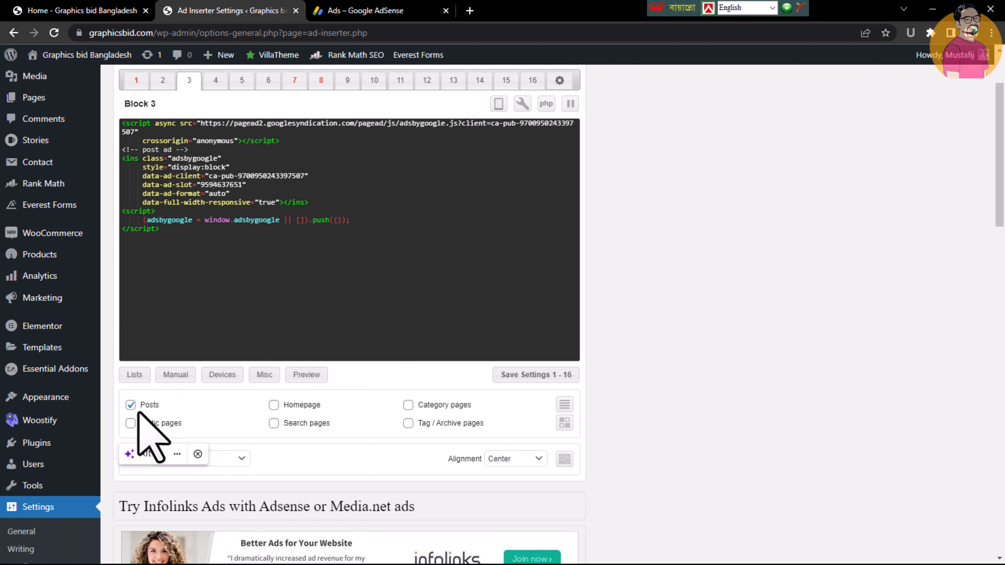
scroll(953, 123, "down", 5)
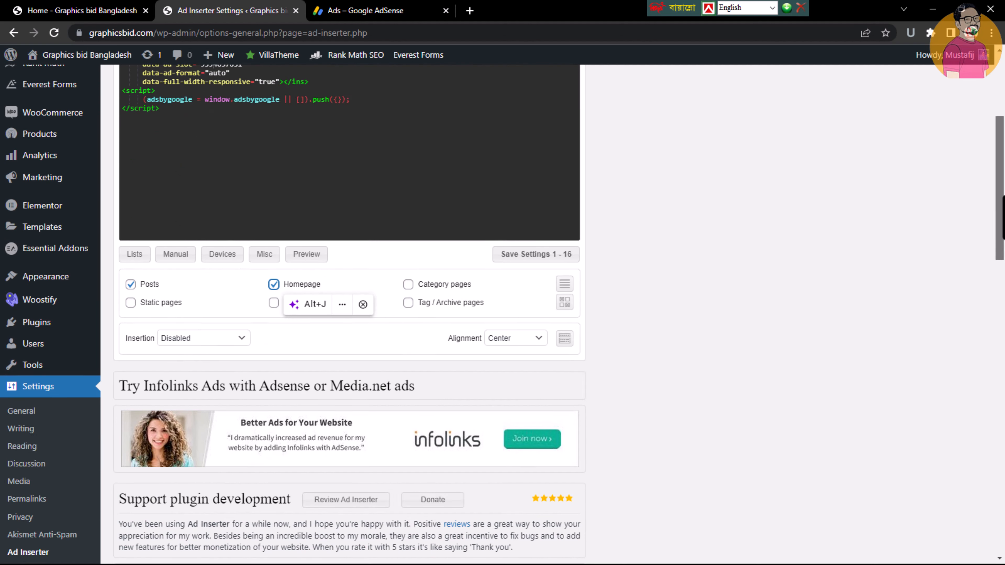
left_click(183, 272)
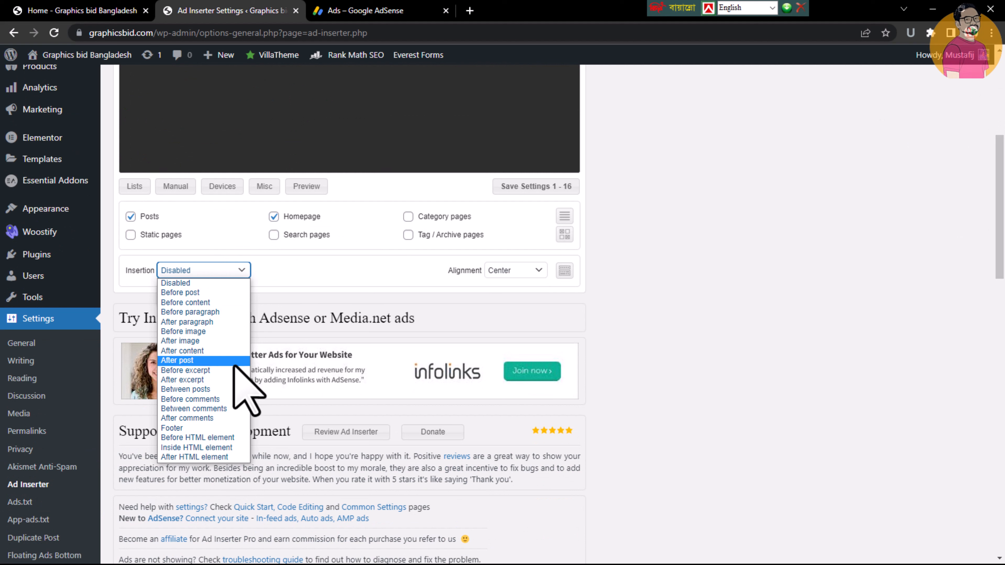
left_click(234, 380)
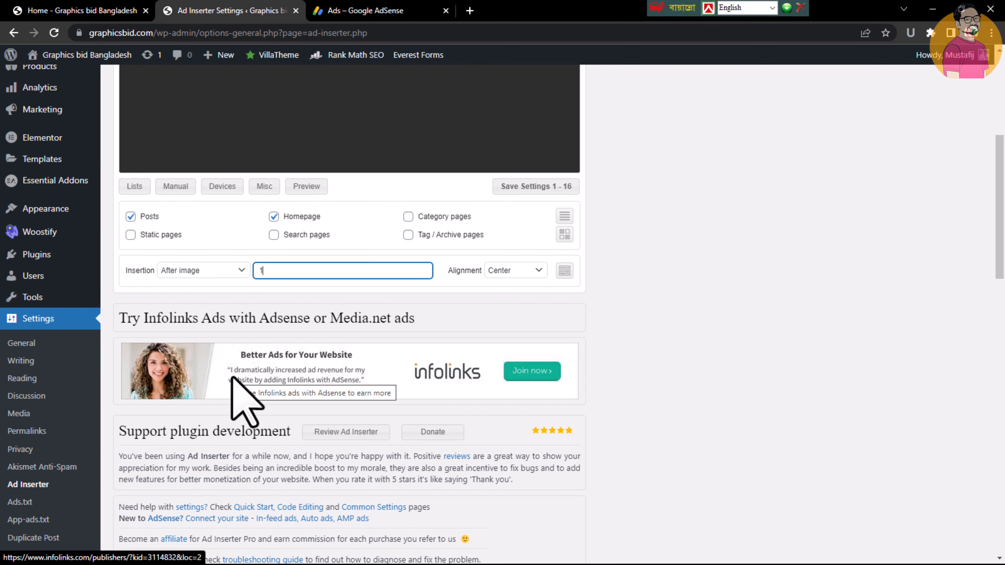
left_click(512, 186)
Open the Illustrator tools post on the site and look for the inserted ads around its title, opening paragraphs and first image
mouse_move(209, 60)
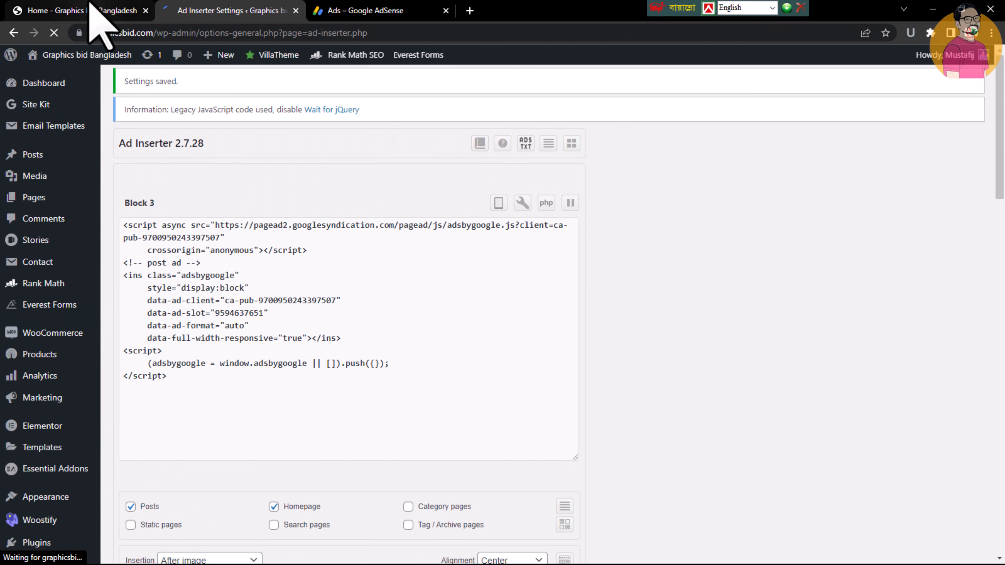
left_click(90, 4)
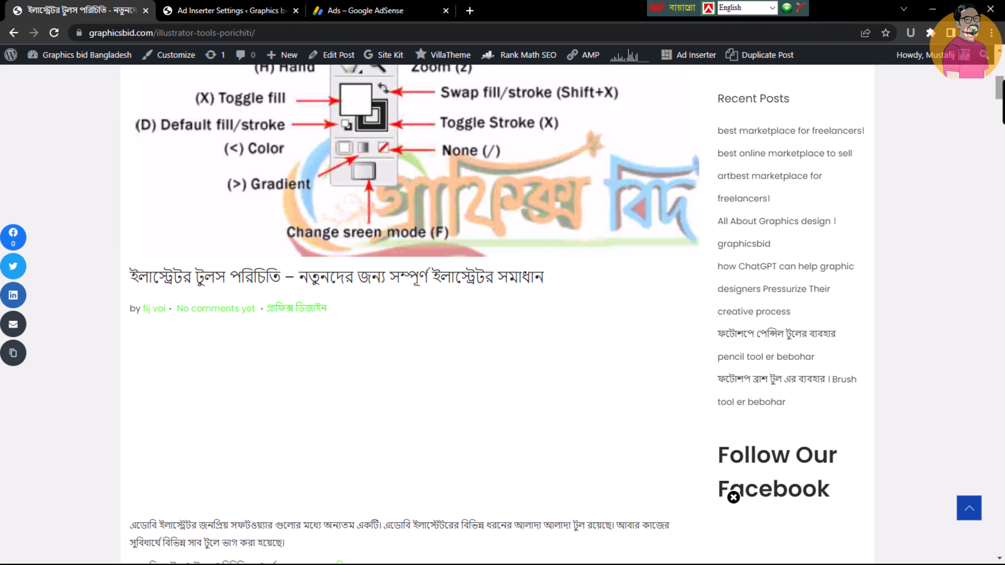
scroll(733, 497, "down", 10)
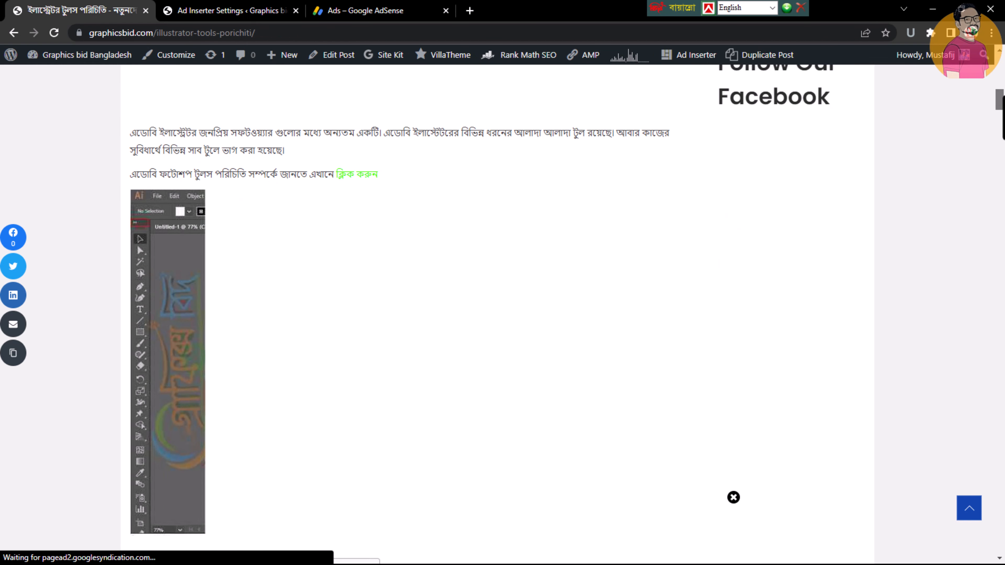
scroll(732, 497, "down", 5)
scroll(733, 497, "up", 15)
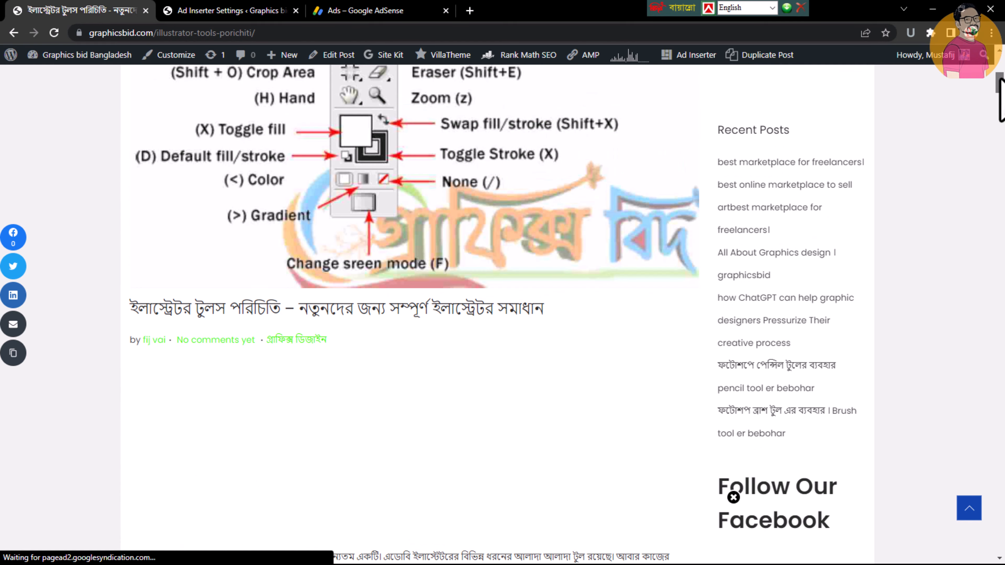
scroll(733, 497, "down", 8)
scroll(733, 497, "up", 6)
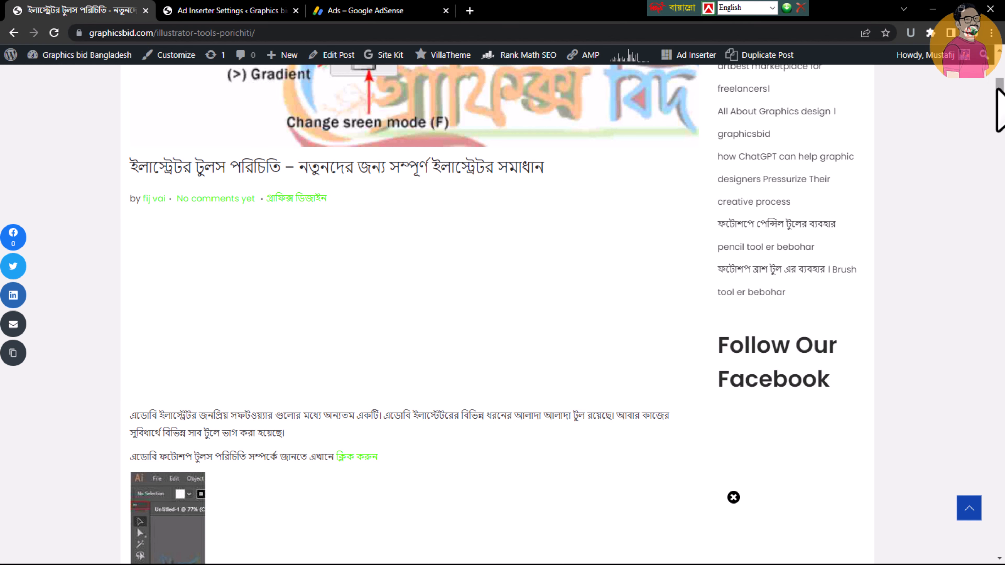
mouse_move(997, 90)
left_mouse_down()
mouse_move(999, 107)
mouse_move(1002, 78)
mouse_move(1002, 115)
mouse_move(1001, 101)
left_mouse_up()
Return to the Ad Inserter settings and examine the YouTube subscribe code in Block 7
left_click(210, 10)
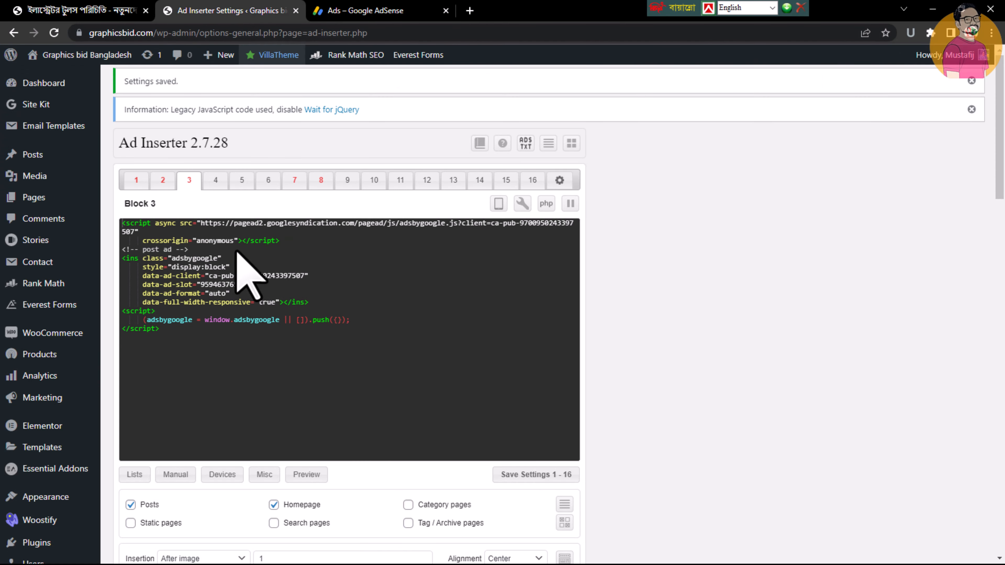
mouse_move(1003, 141)
left_mouse_down()
mouse_move(1003, 161)
mouse_move(1003, 147)
left_mouse_up()
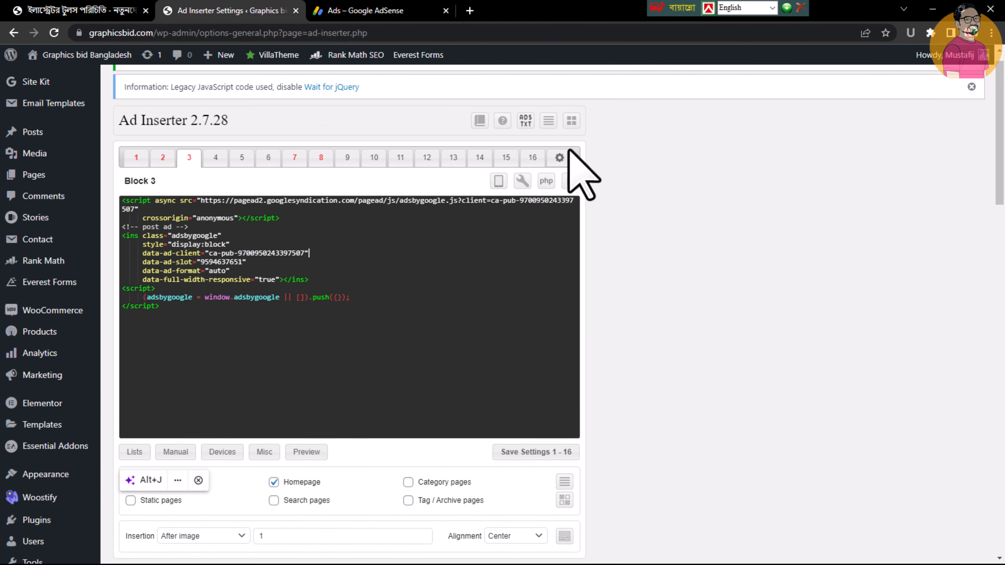
left_click(294, 158)
left_click_drag(483, 226, 236, 213)
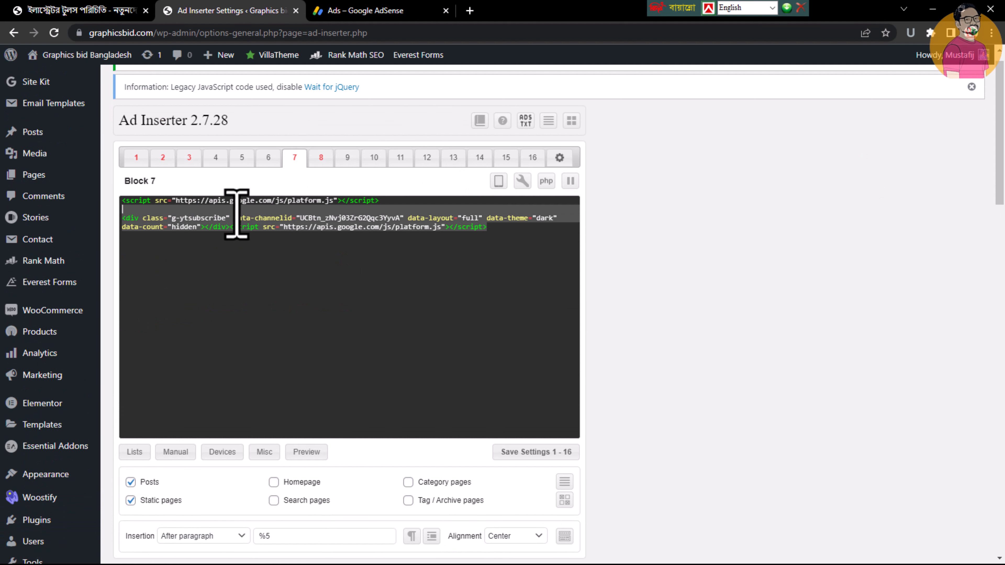
left_click(315, 258)
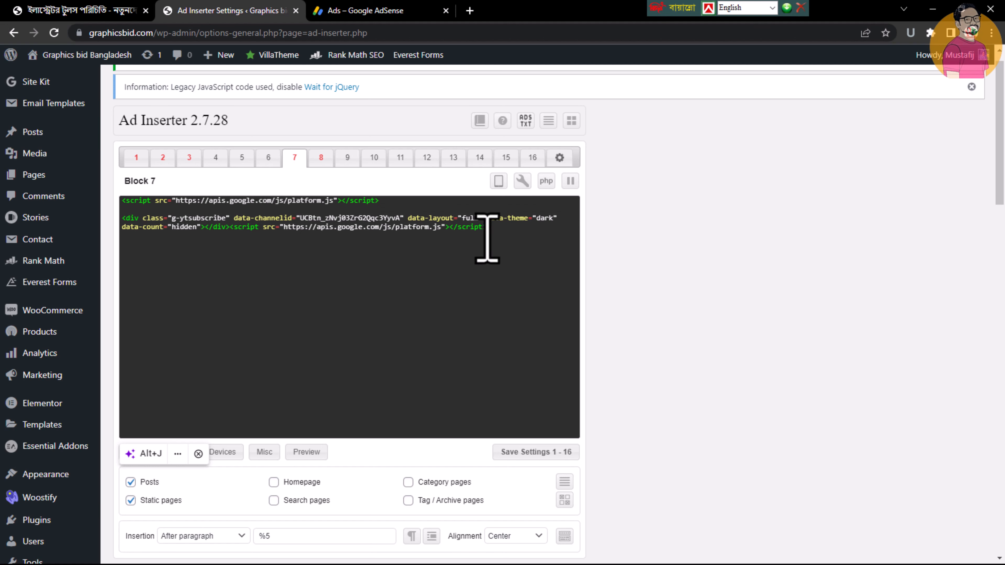
Look through the Illustrator tools post for the inserted YouTube subscribe button and compare it with the Block 7 code
left_click(130, 11)
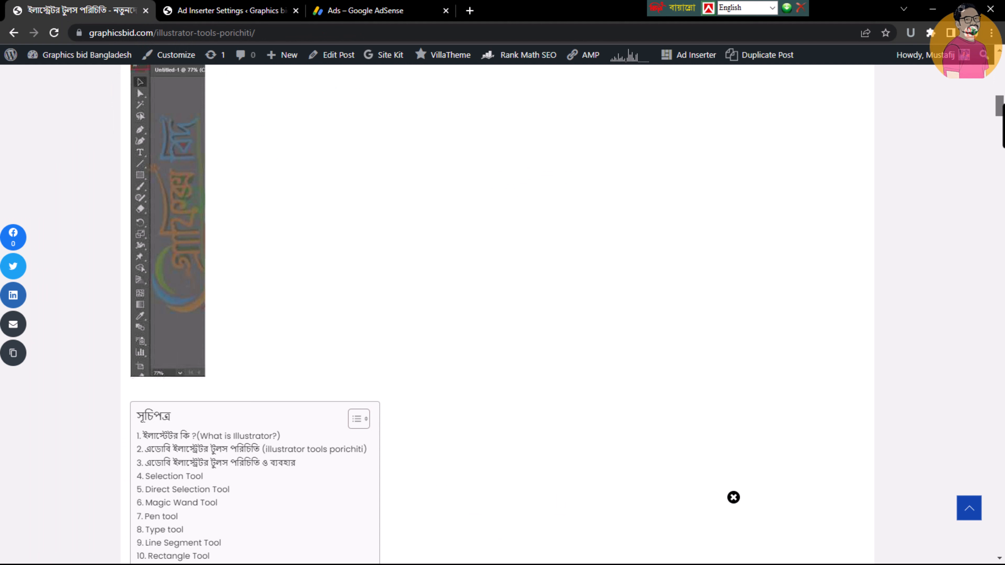
scroll(426, 399, "down", 10)
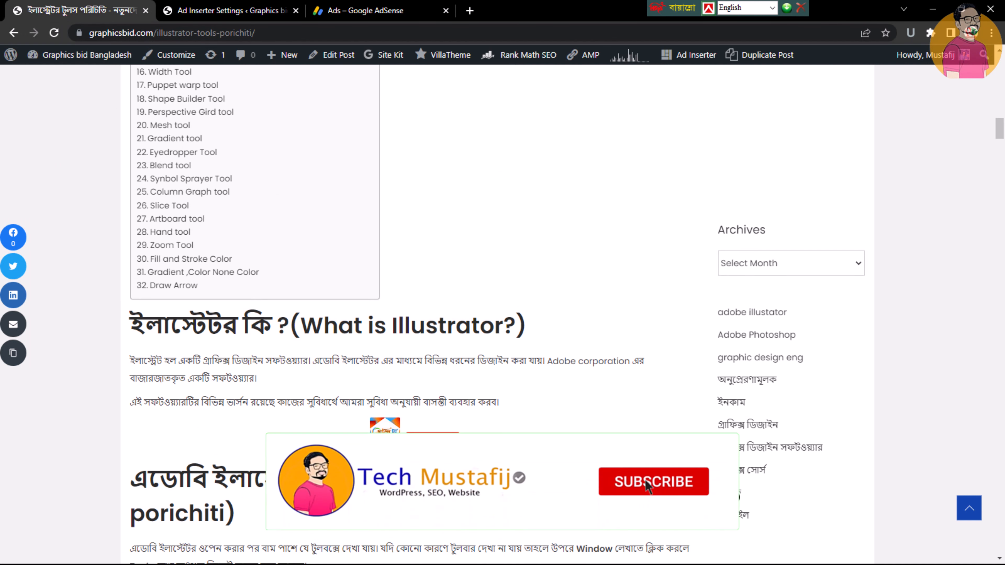
left_click(253, 11)
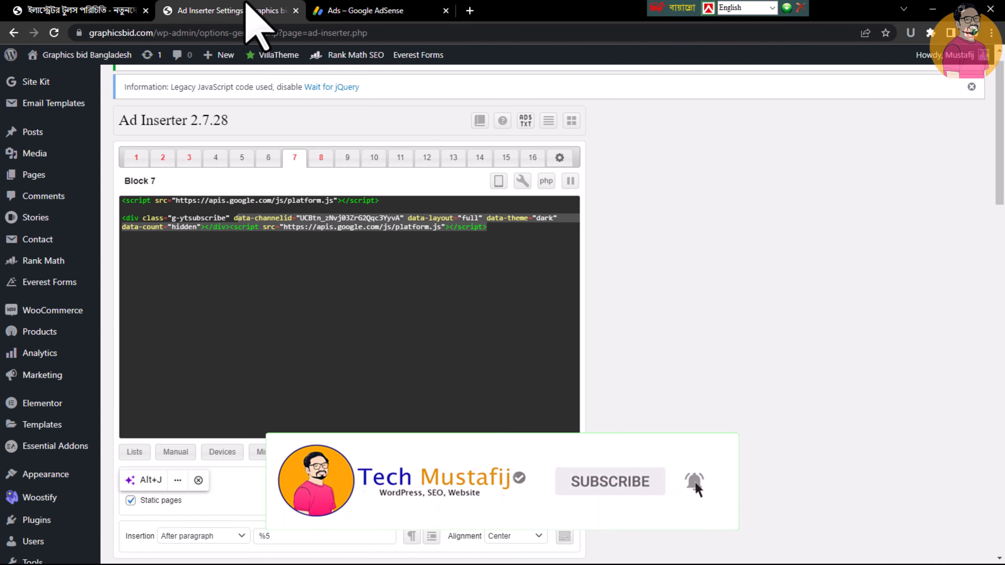
Examine the bordered box of social and shop links at the end of the Illustrator tools post
left_click(137, 11)
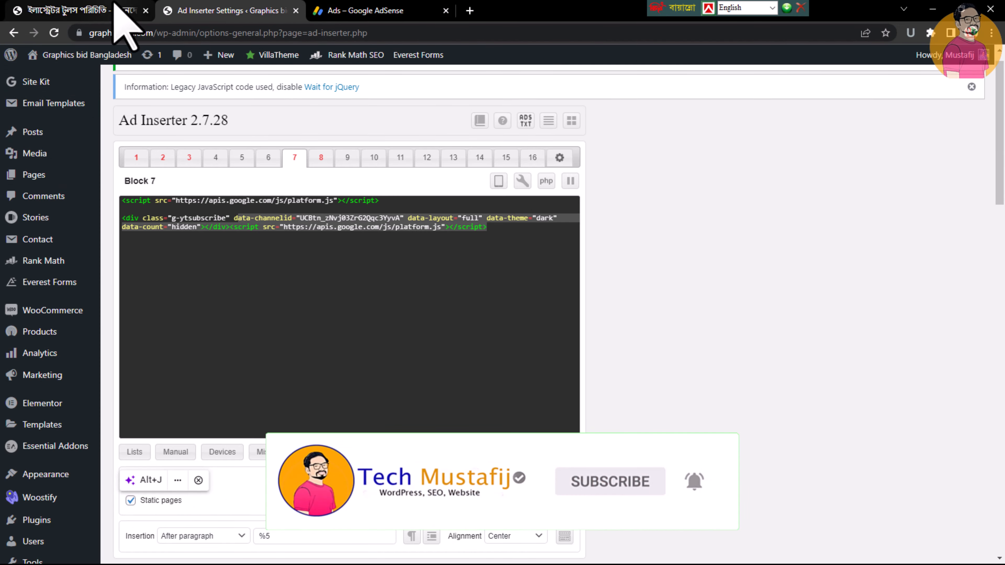
left_click_drag(1003, 129, 1002, 501)
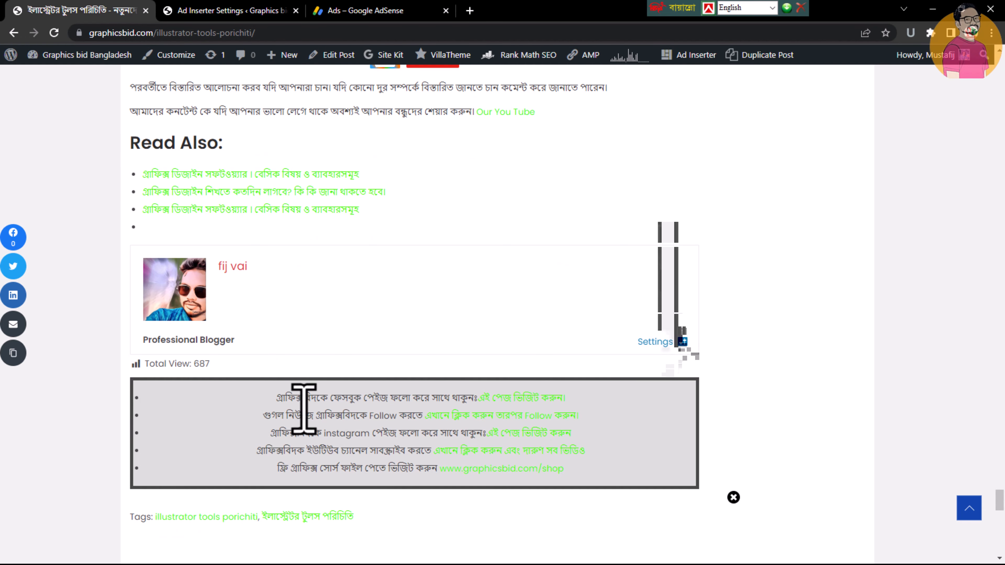
left_click_drag(271, 399, 587, 468)
left_click(653, 456)
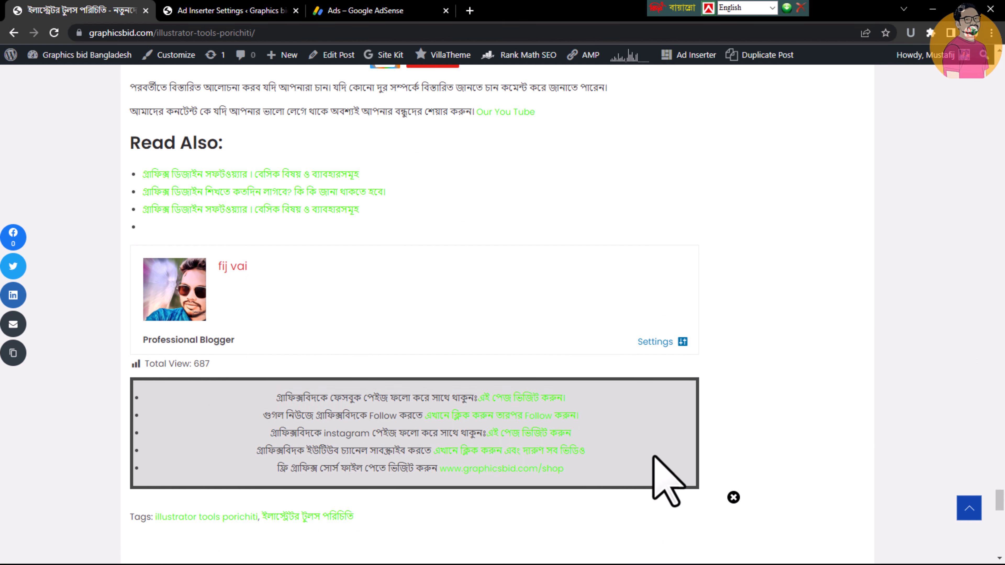
Open Block 8 in the Ad Inserter settings and examine the HTML code of its social links list
left_click(265, 10)
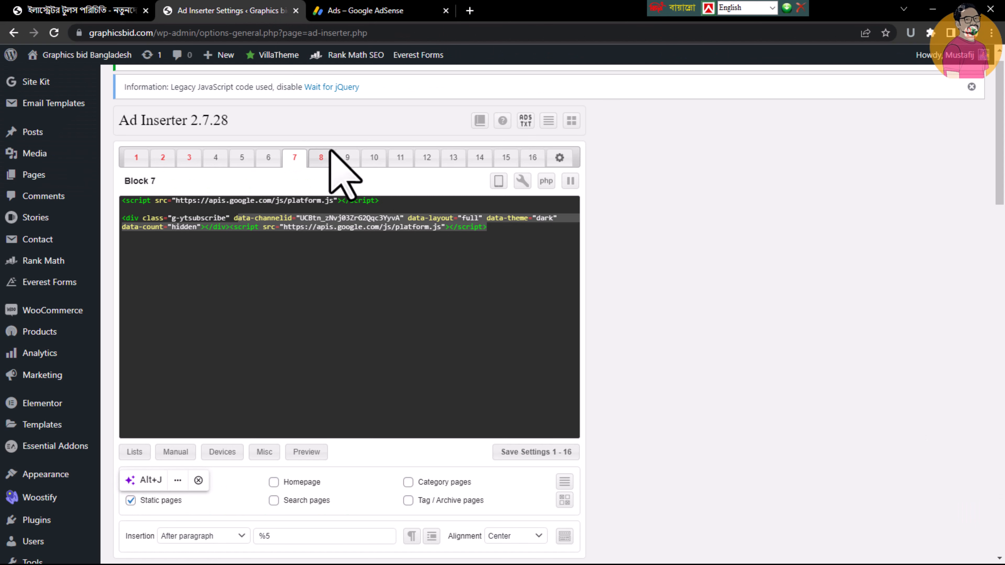
left_click(321, 157)
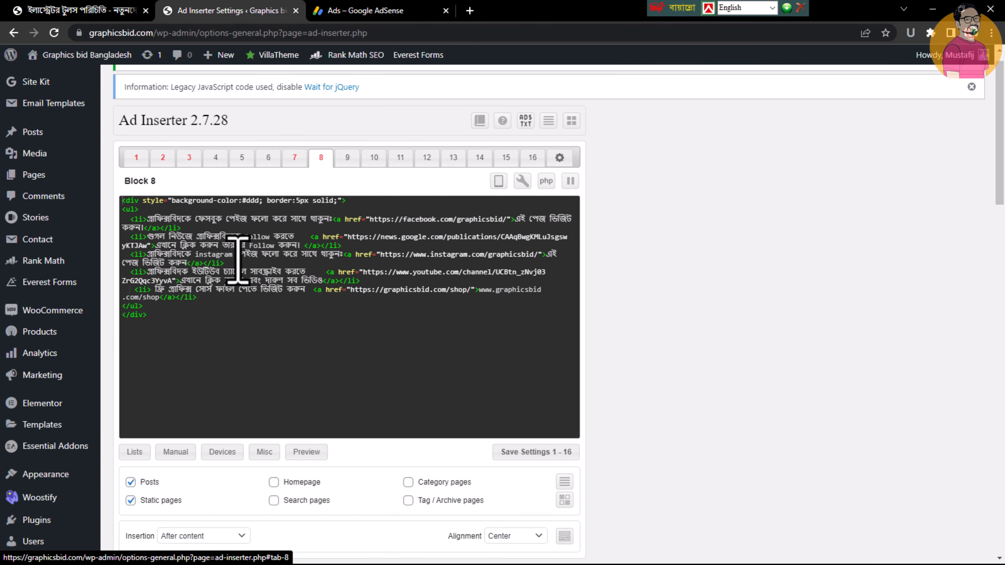
left_click_drag(239, 259, 377, 291)
left_click(360, 309)
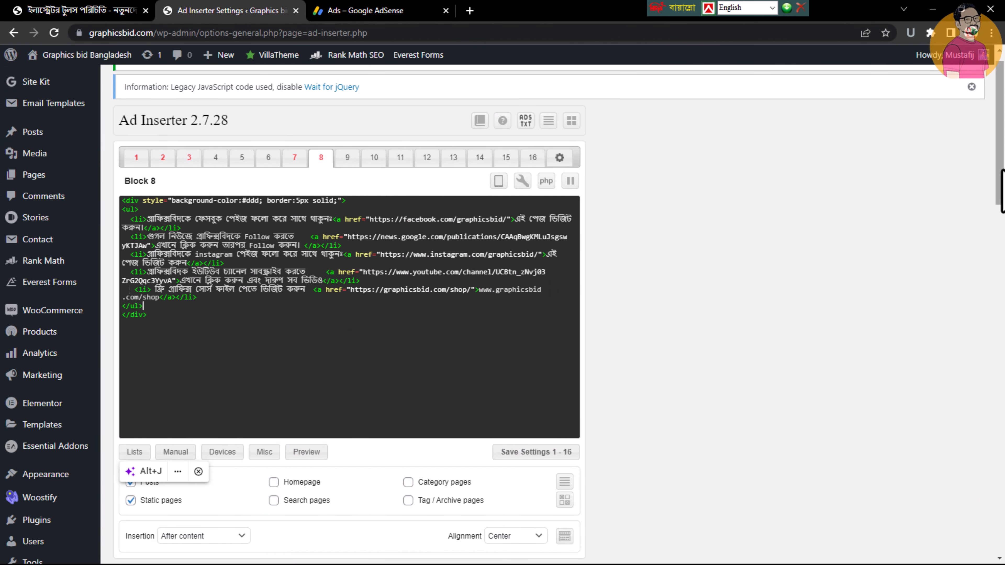
Dismiss the settings-saved notice and review the page types and insertion position of Block 8
left_click_drag(1003, 169, 996, 105)
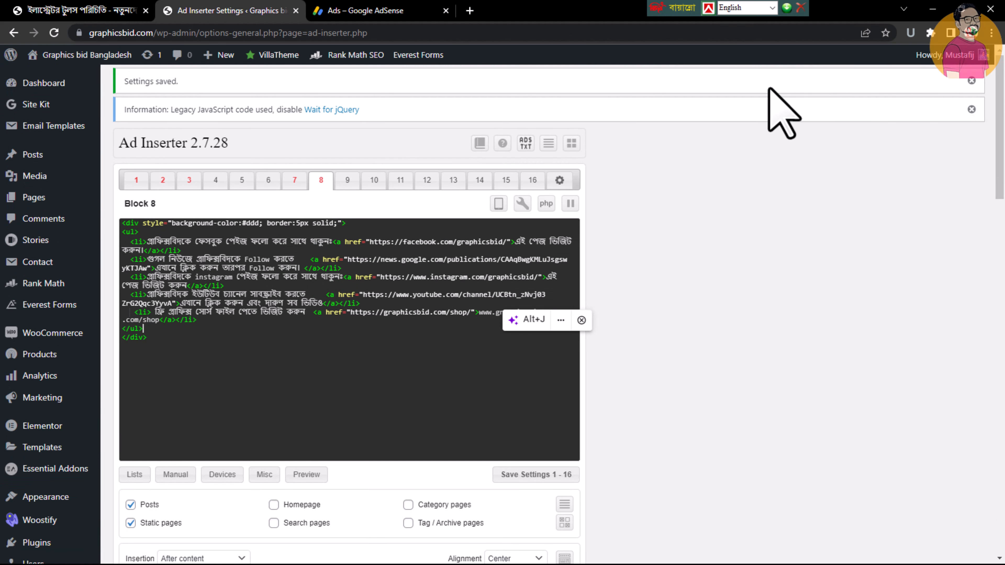
left_click(972, 81)
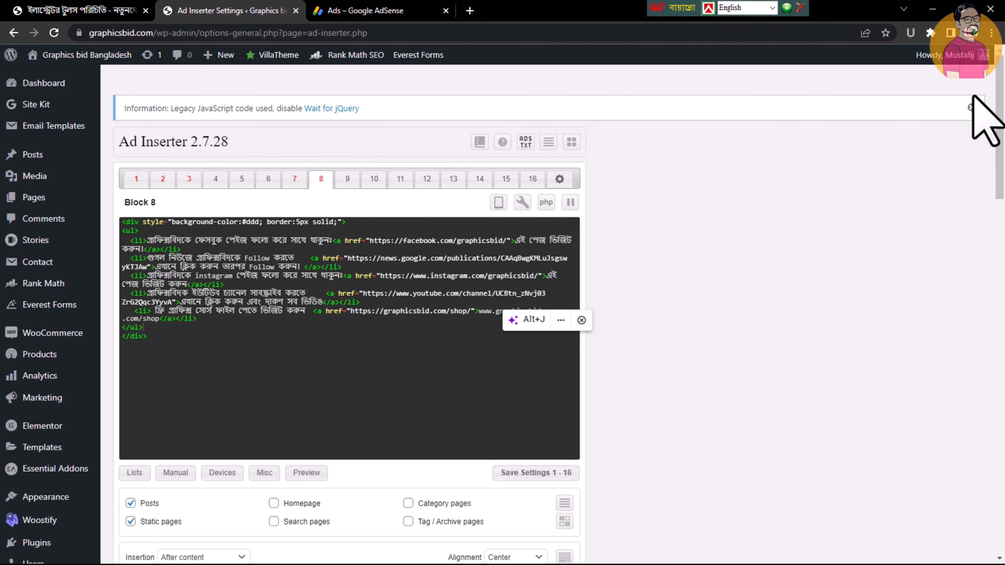
scroll(348, 277, "down", 5)
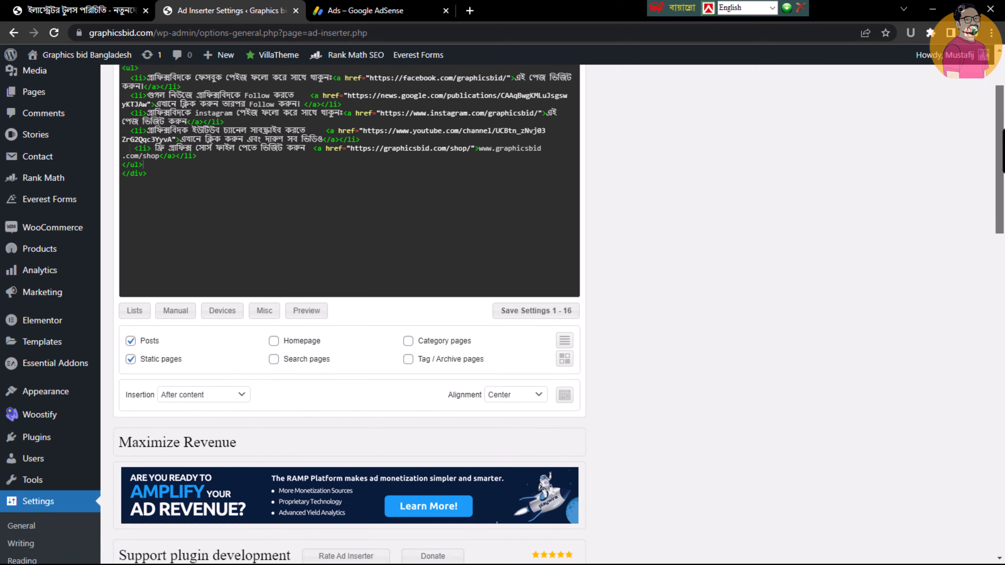
scroll(348, 277, "up", 4)
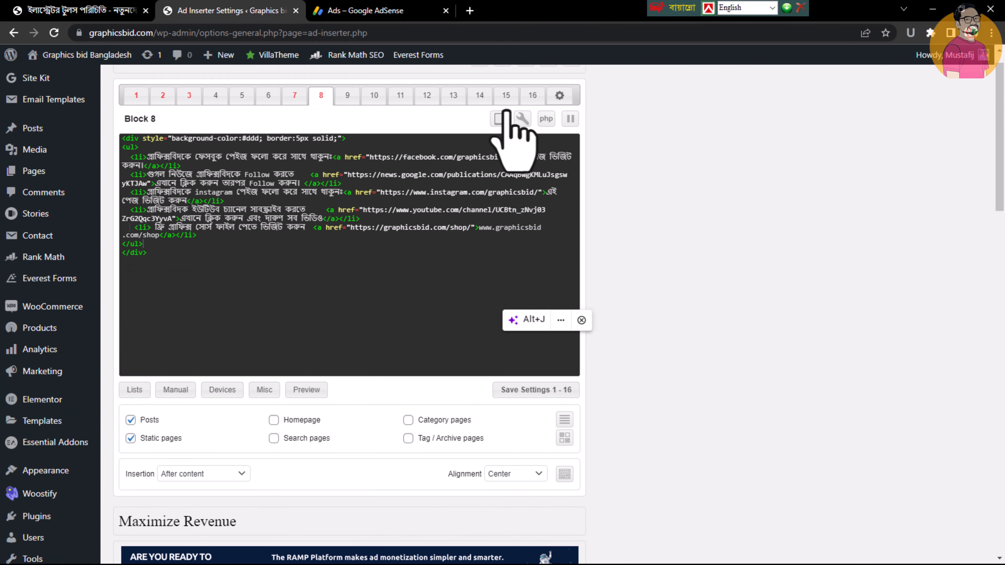